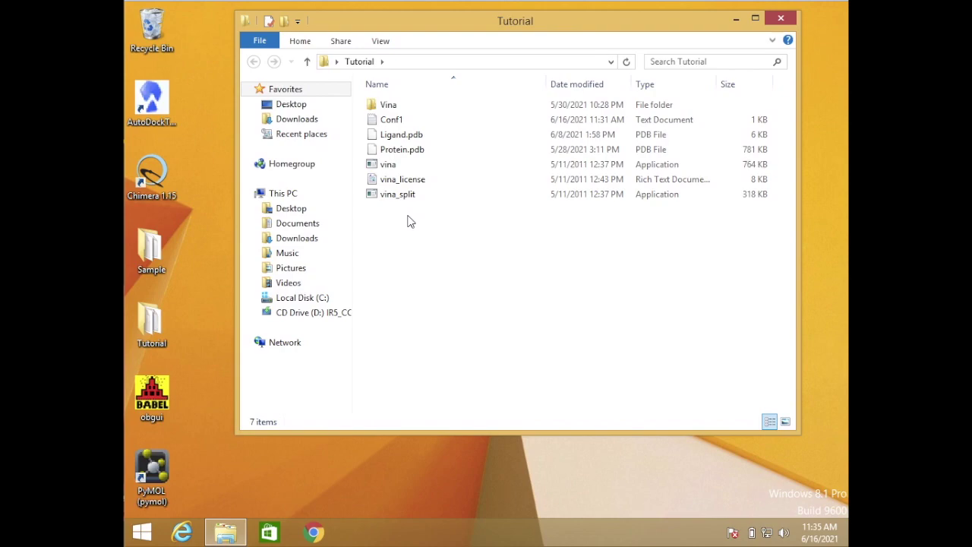
Minimize the Tutorial folder window, launch AutoDockTools from the desktop and maximize its window.
{"action": "left_click", "coordinate": [736, 19]}
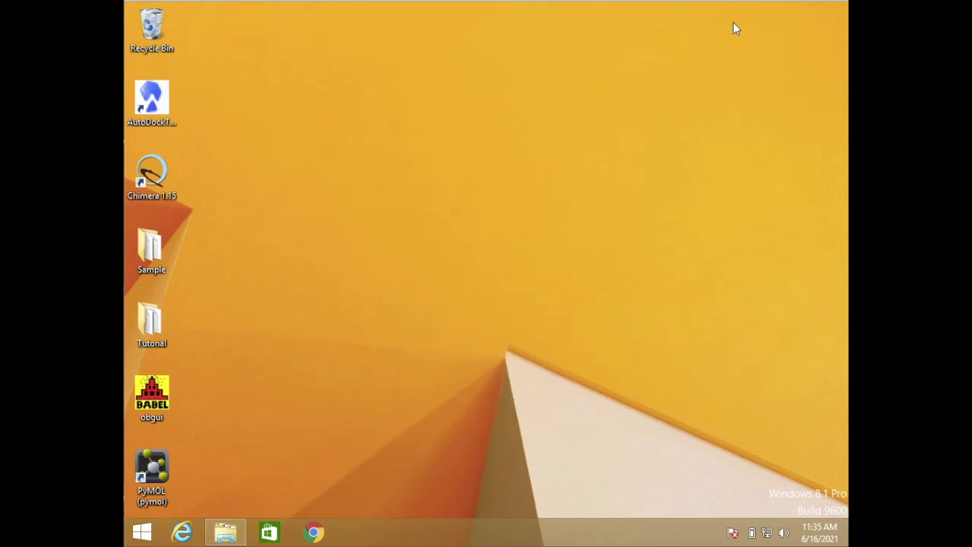
{"action": "double_click", "coordinate": [160, 111]}
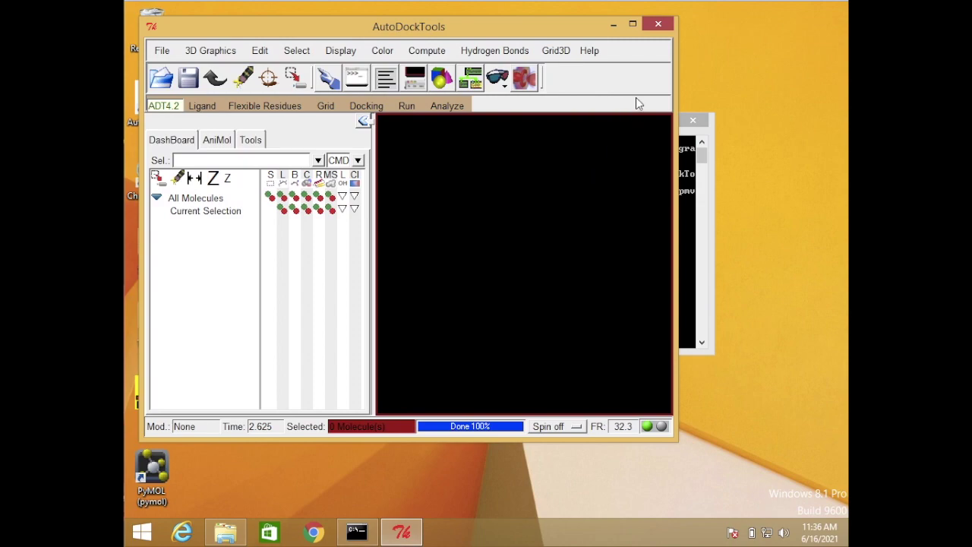
{"action": "left_click", "coordinate": [631, 25]}
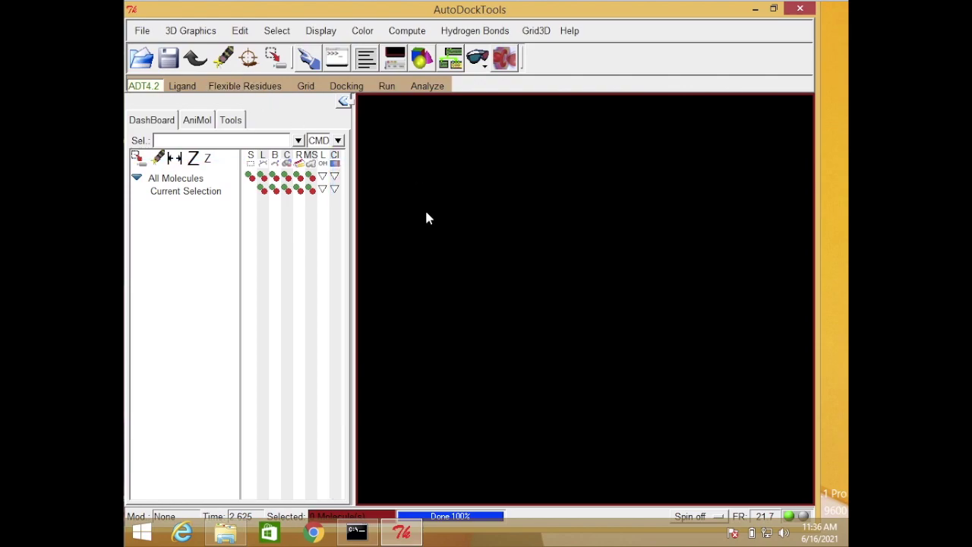
Read the molecule file Protein.pdb from the Tutorial folder on the Desktop.
{"action": "left_click", "coordinate": [142, 32]}
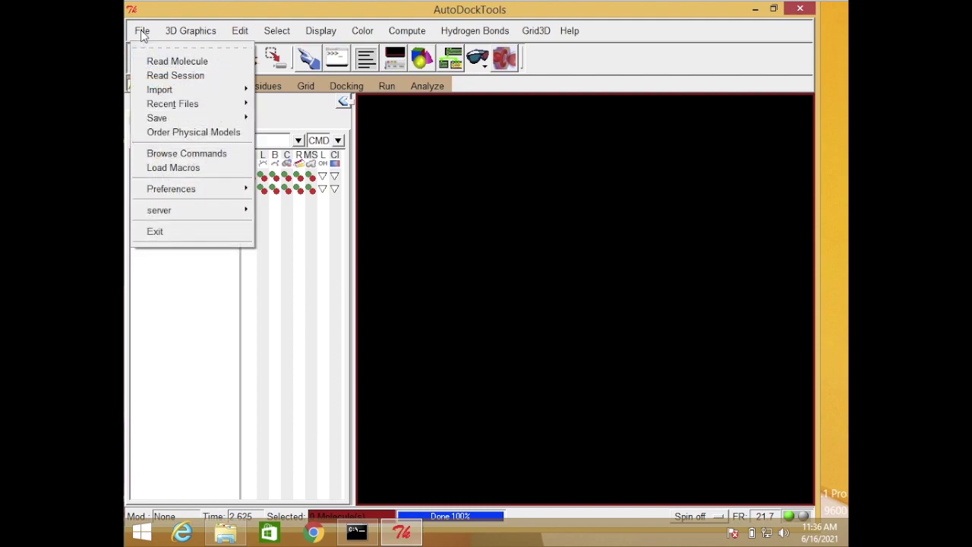
{"action": "left_click", "coordinate": [162, 63]}
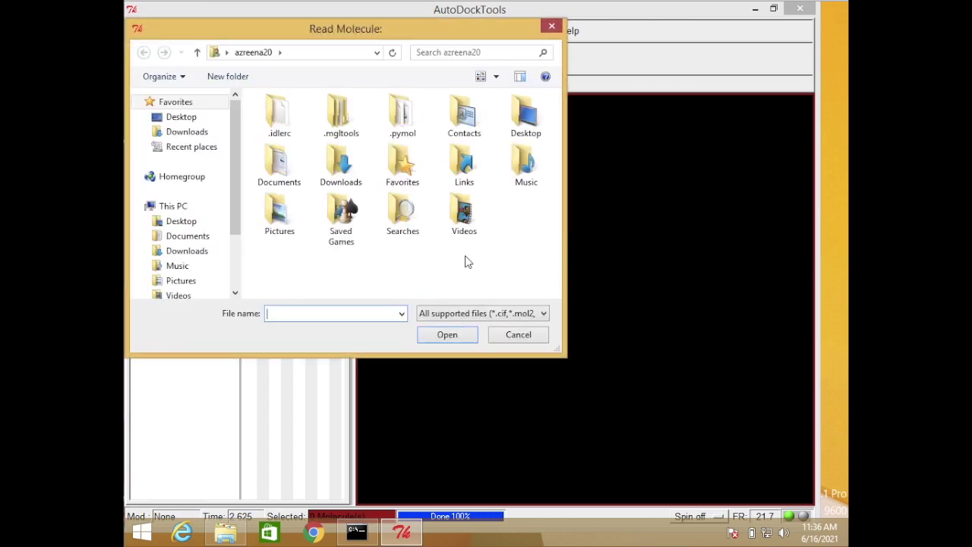
{"action": "left_click", "coordinate": [179, 118]}
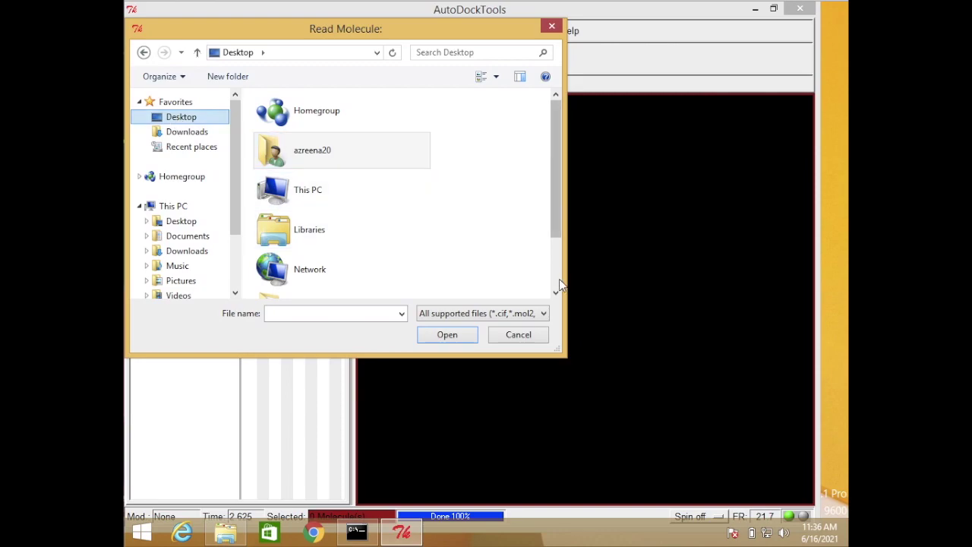
{"action": "left_click", "coordinate": [556, 294]}
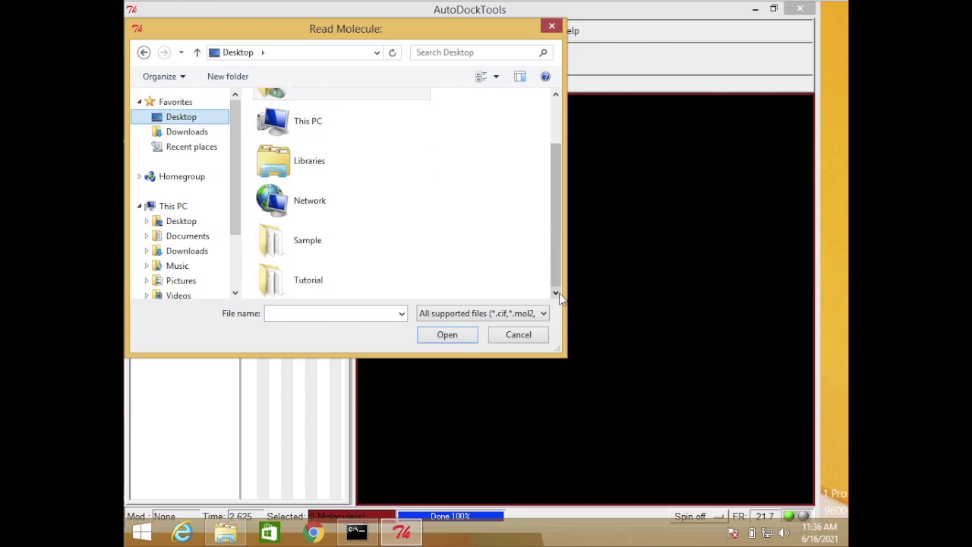
{"action": "double_click", "coordinate": [306, 280]}
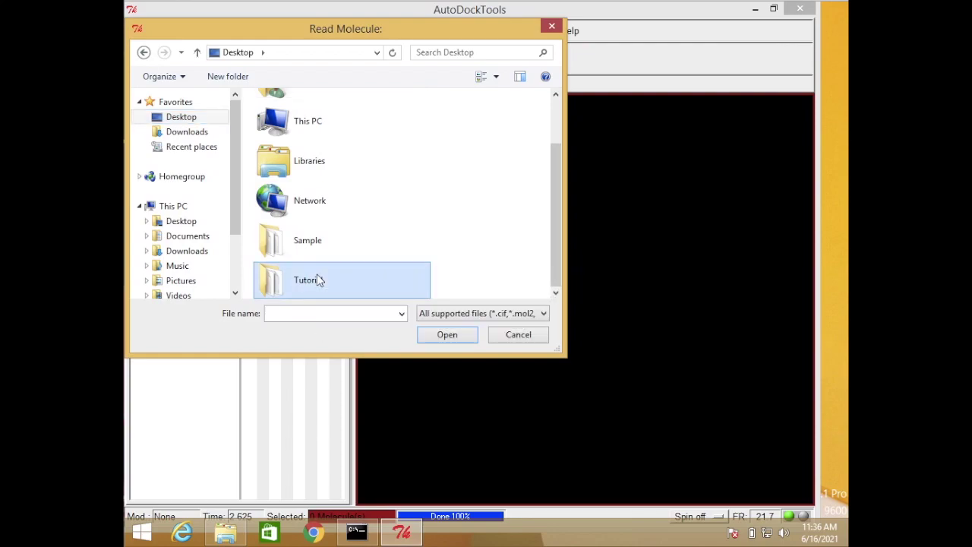
{"action": "left_click", "coordinate": [300, 152]}
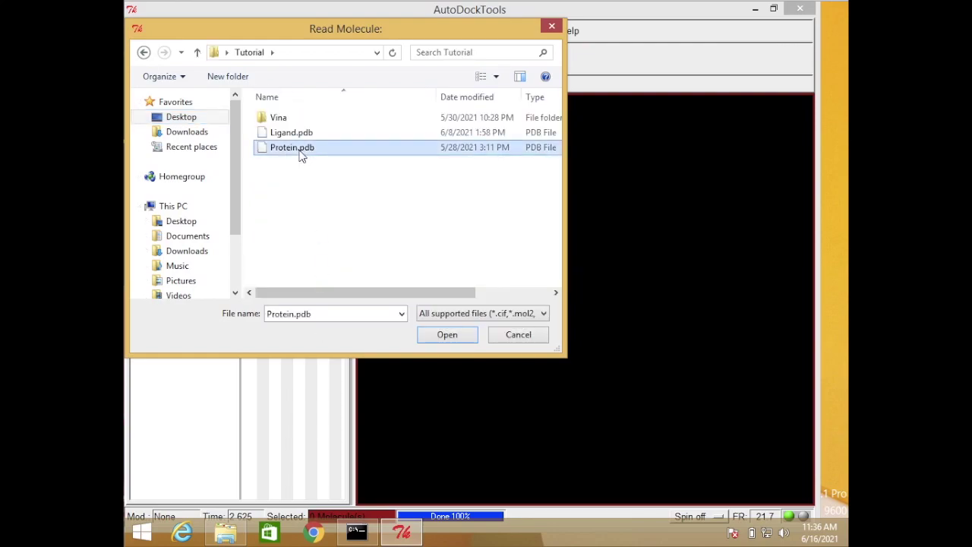
{"action": "left_click", "coordinate": [444, 332]}
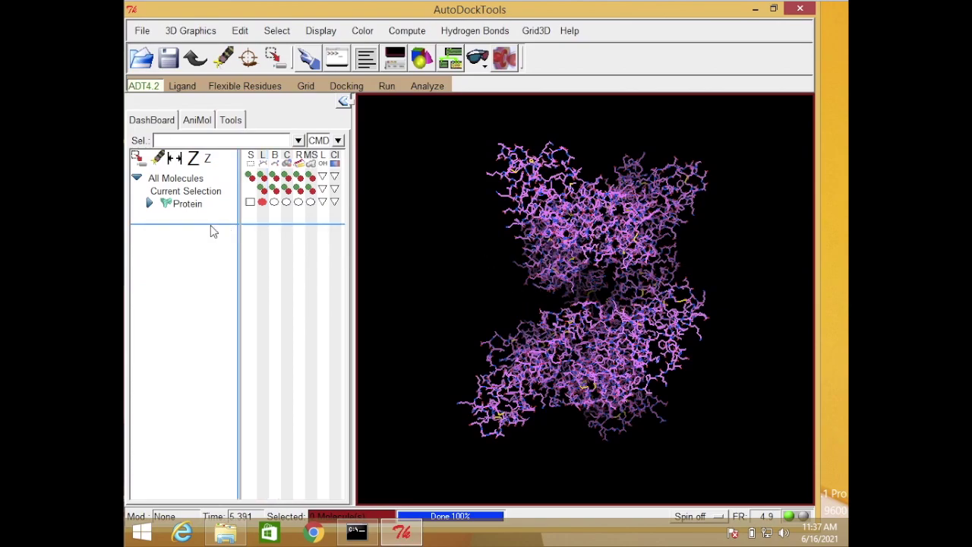
Select chain B of the protein and delete its atoms, accepting that the deletion cannot be undone.
{"action": "left_click", "coordinate": [149, 206]}
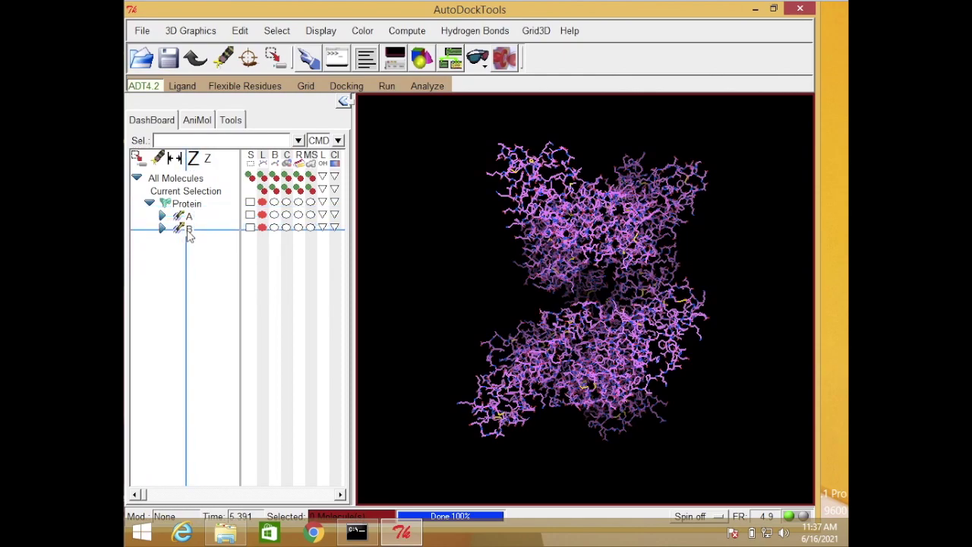
{"action": "left_click", "coordinate": [250, 227]}
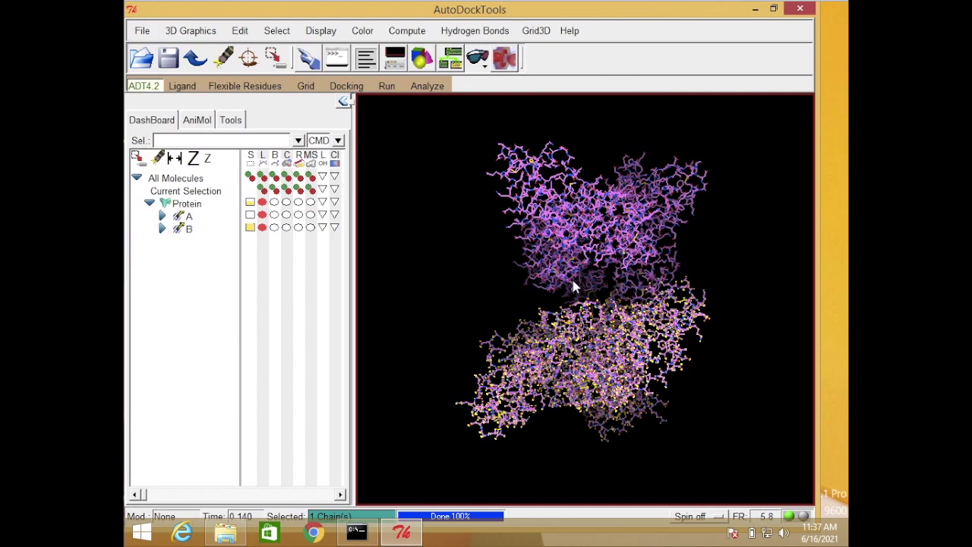
{"action": "left_click", "coordinate": [240, 32]}
{"action": "mouse_move", "coordinate": [259, 91]}
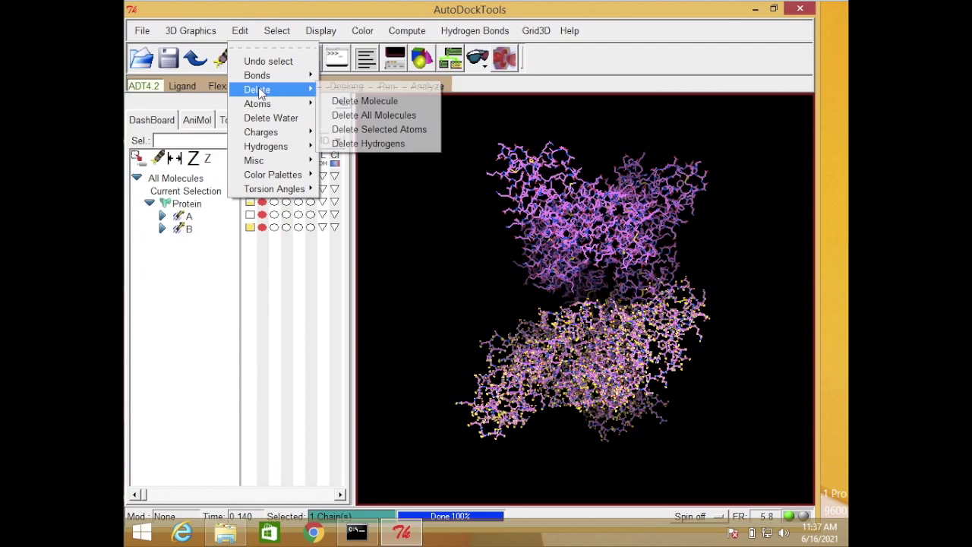
{"action": "left_click", "coordinate": [389, 130]}
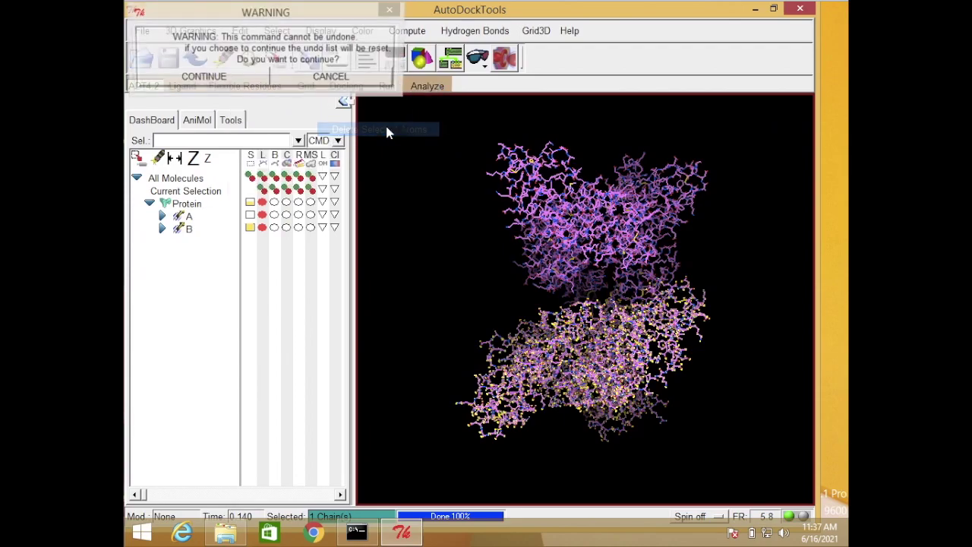
{"action": "left_click", "coordinate": [225, 79]}
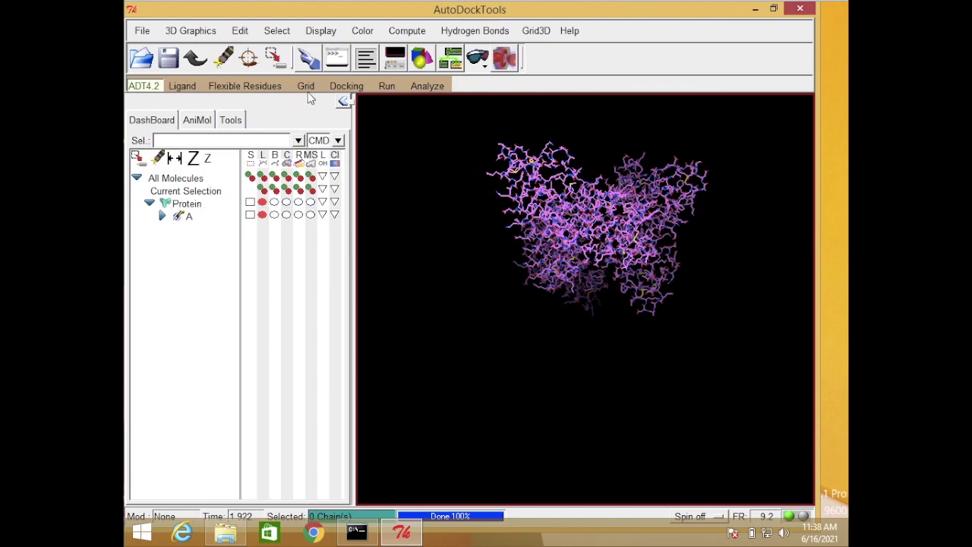
Delete the water molecules from the protein and add hydrogens with the Polar Only option.
{"action": "left_click", "coordinate": [240, 31]}
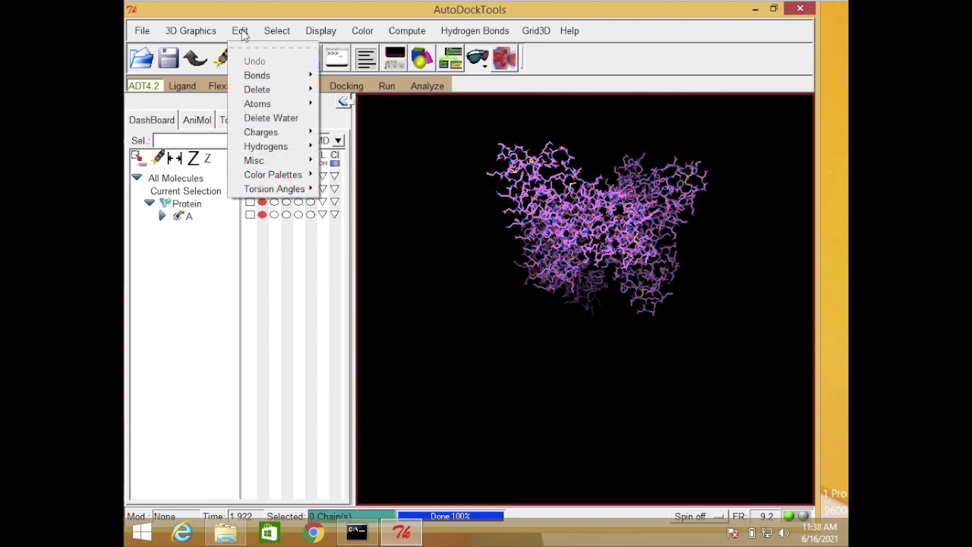
{"action": "left_click", "coordinate": [281, 118]}
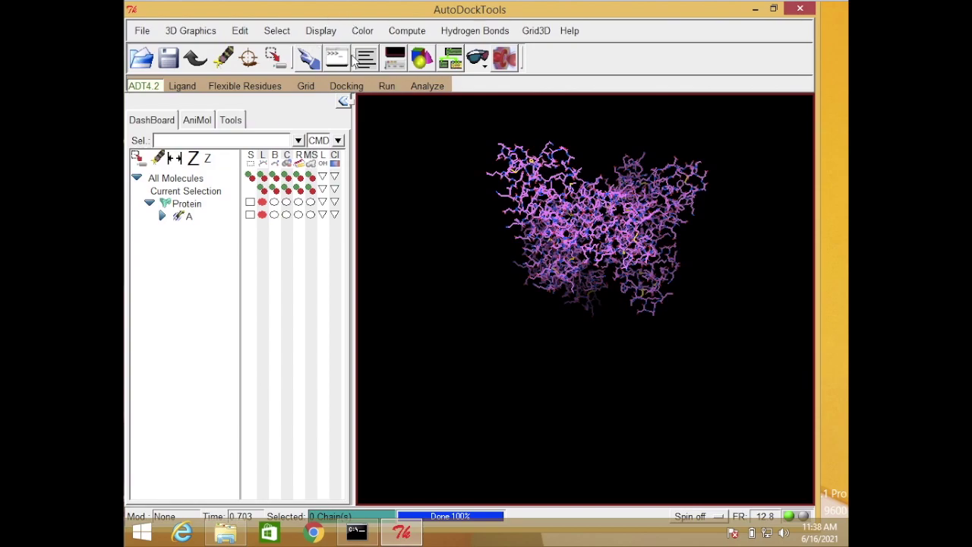
{"action": "left_click", "coordinate": [242, 32]}
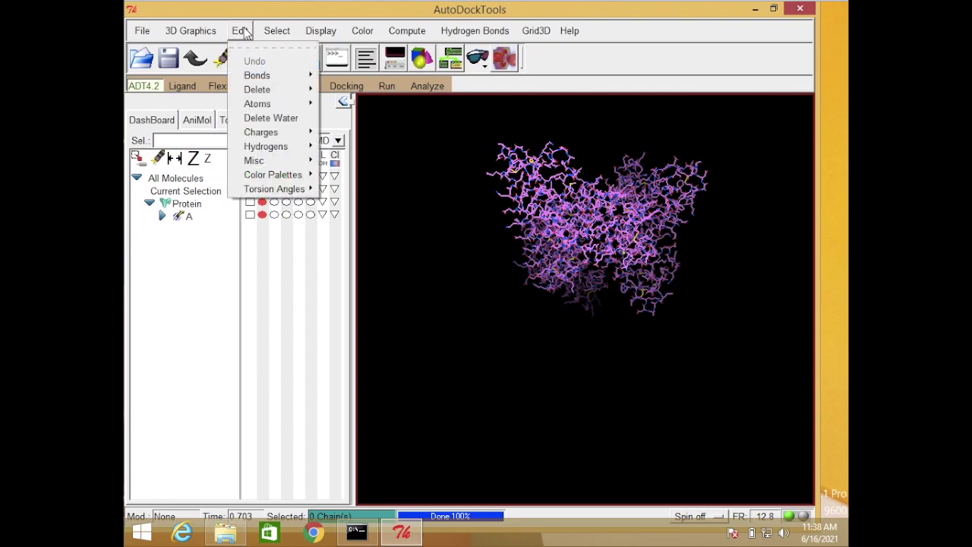
{"action": "mouse_move", "coordinate": [285, 147]}
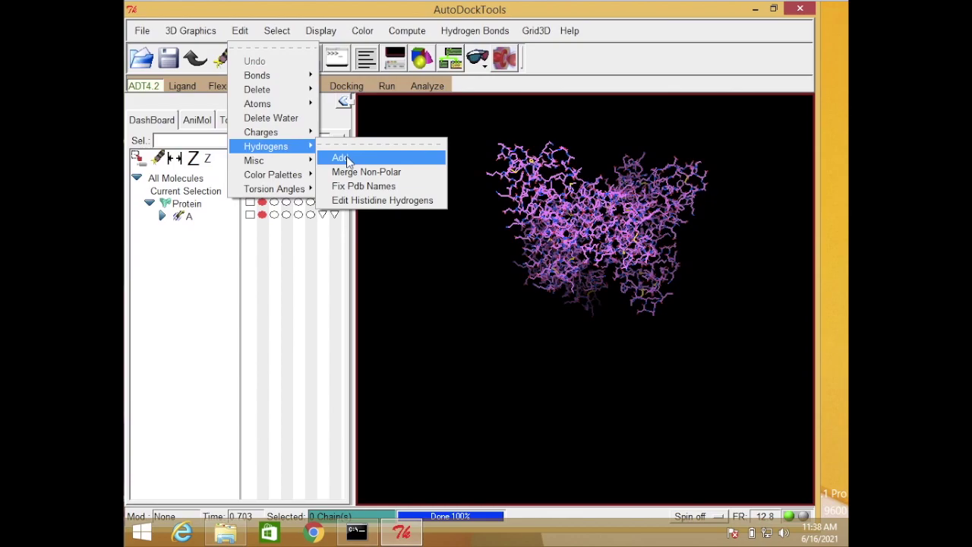
{"action": "left_click", "coordinate": [346, 157]}
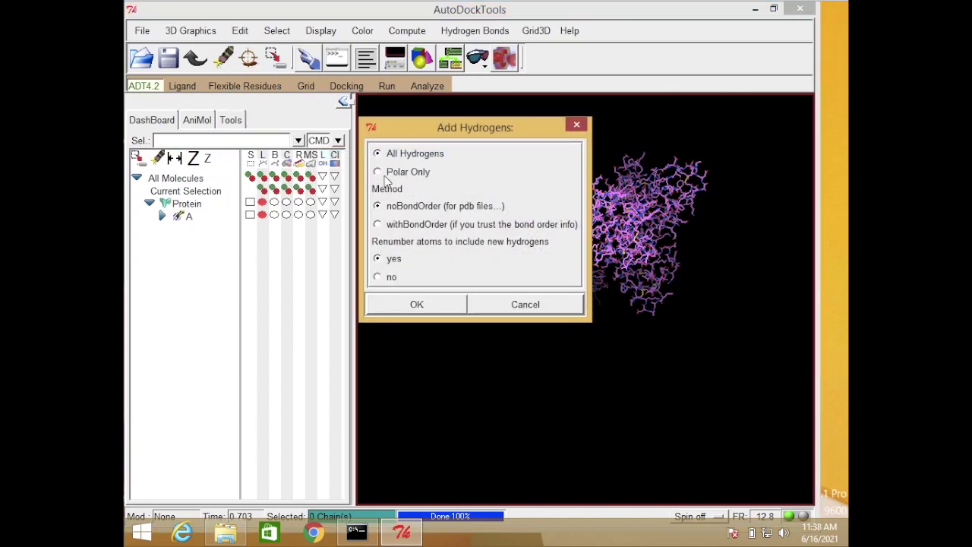
{"action": "left_click", "coordinate": [379, 173]}
{"action": "left_click", "coordinate": [415, 305]}
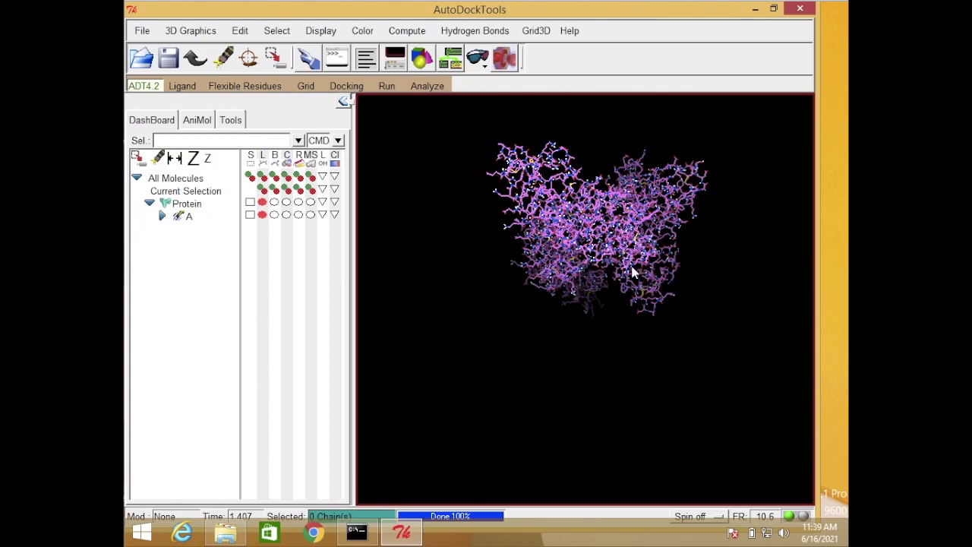
Add Kollman charges to the protein and dismiss the charge message.
{"action": "left_click", "coordinate": [240, 34]}
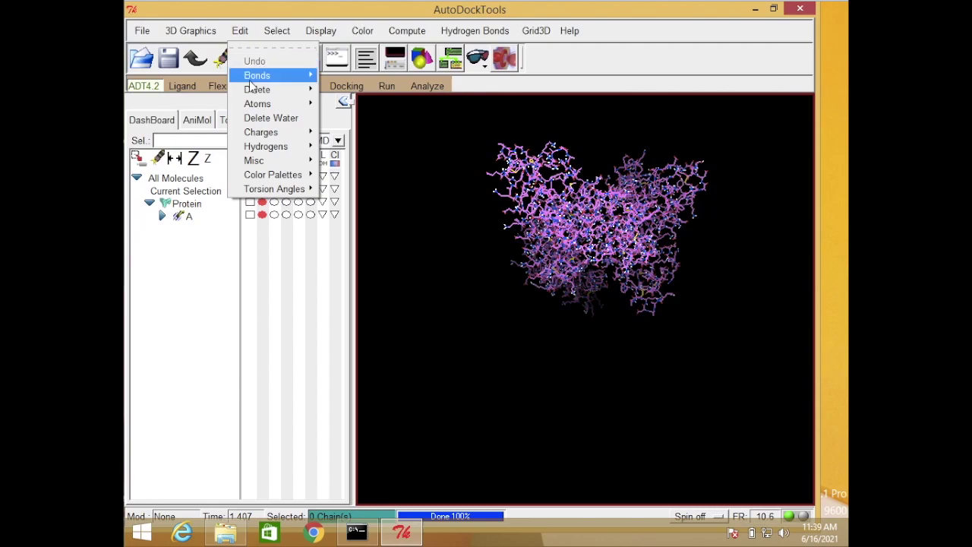
{"action": "mouse_move", "coordinate": [263, 149]}
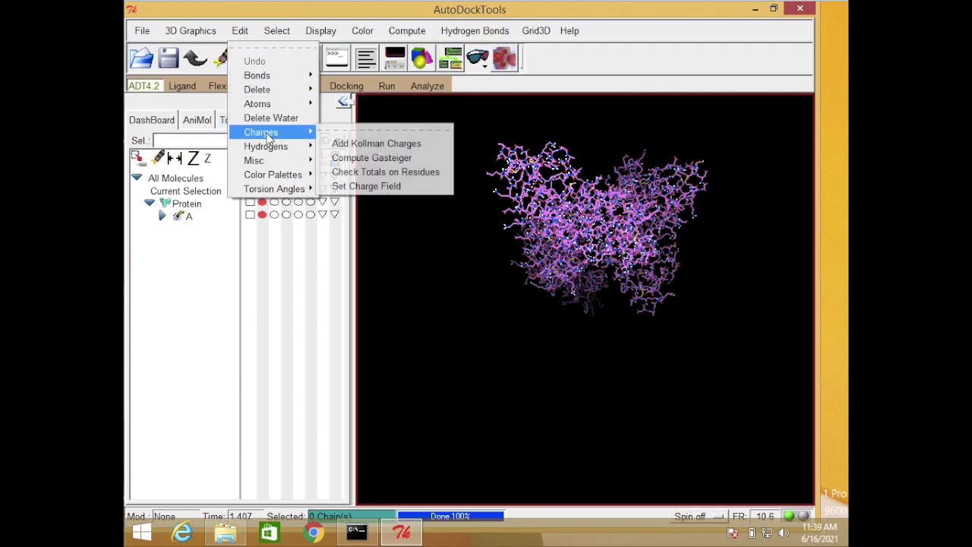
{"action": "left_click", "coordinate": [355, 145]}
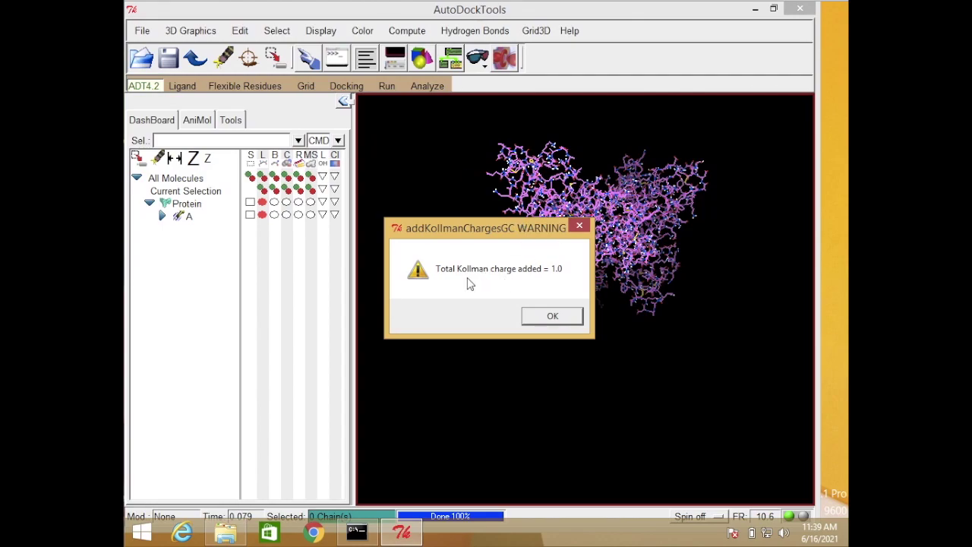
{"action": "left_click", "coordinate": [545, 317]}
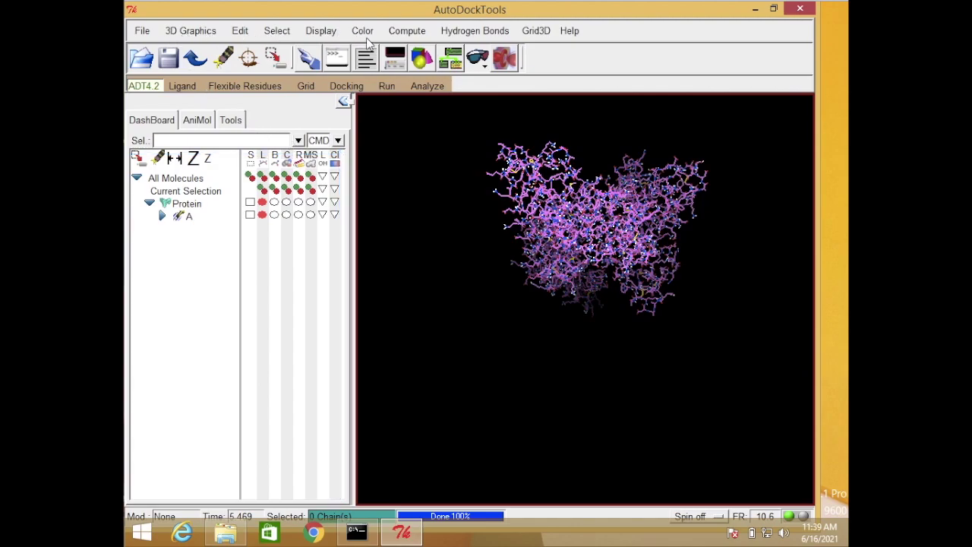
Choose Protein as the grid macromolecule and acknowledge the initialization warning.
{"action": "left_click", "coordinate": [306, 86]}
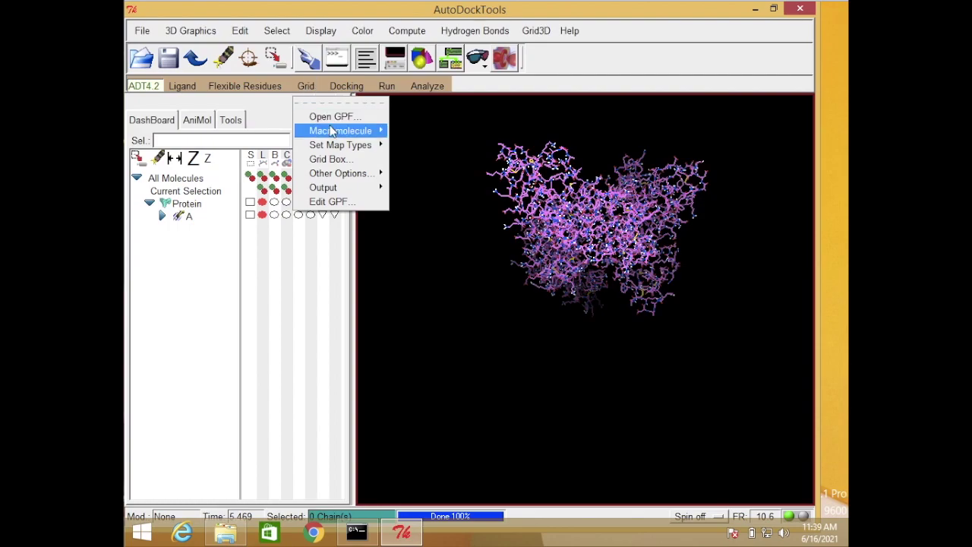
{"action": "mouse_move", "coordinate": [334, 134]}
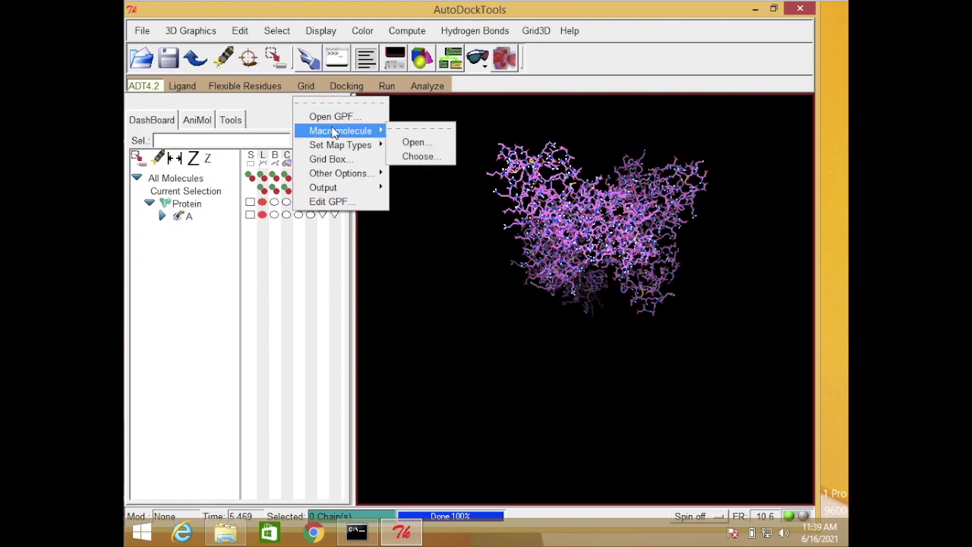
{"action": "left_click", "coordinate": [410, 156]}
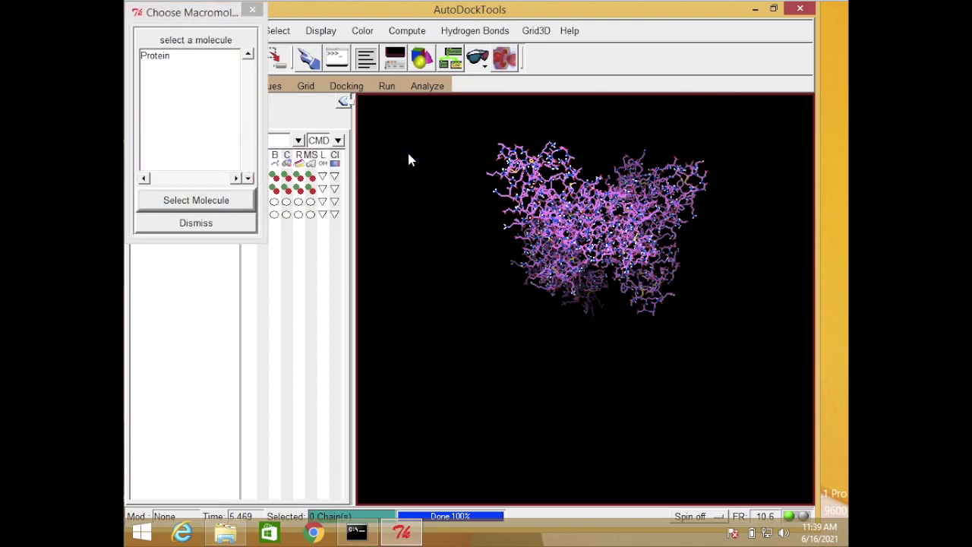
{"action": "left_click", "coordinate": [174, 59]}
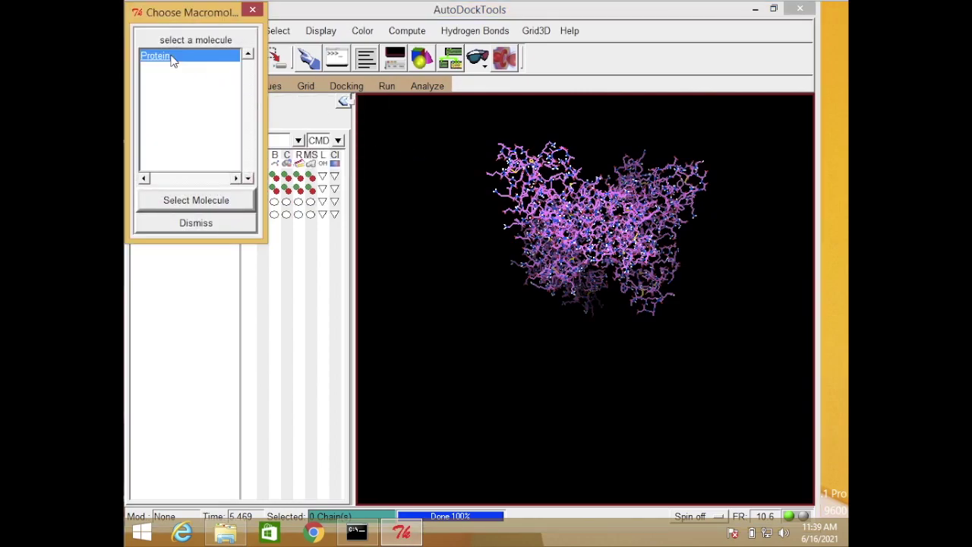
{"action": "left_click", "coordinate": [173, 201]}
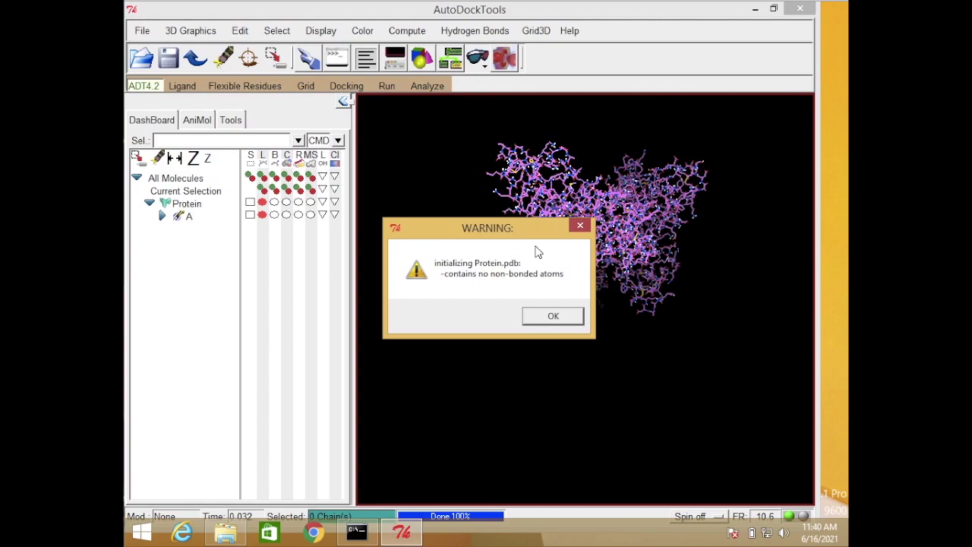
{"action": "left_click", "coordinate": [552, 316]}
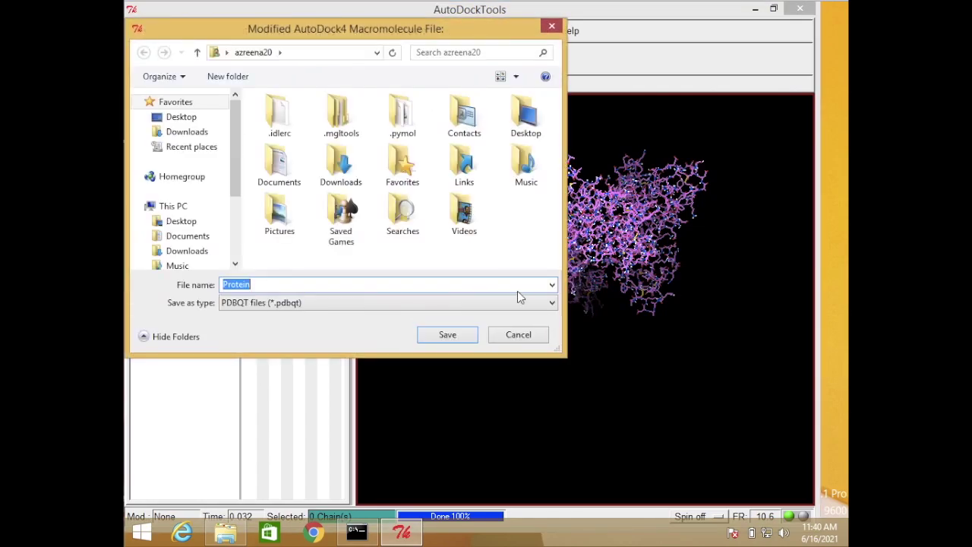
Save the modified macromolecule as a PDBQT file named Protein in the Desktop's Tutorial folder.
{"action": "left_click", "coordinate": [182, 118]}
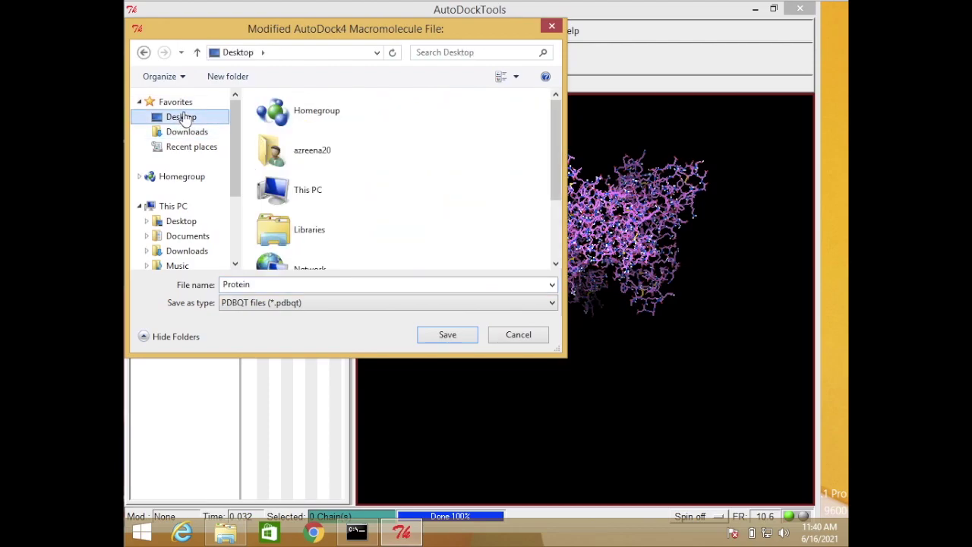
{"action": "scroll", "coordinate": [384, 208], "scroll_direction": "down", "scroll_amount": 1}
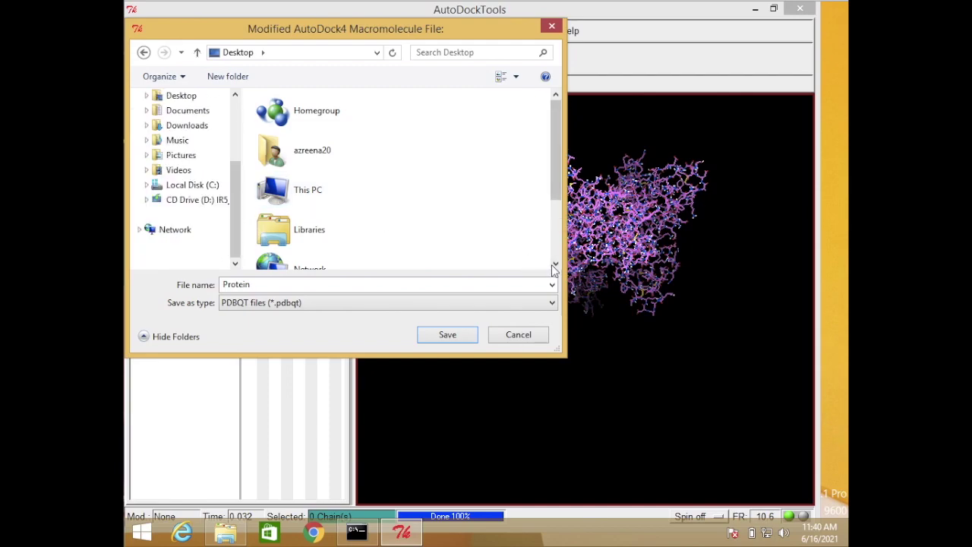
{"action": "scroll", "coordinate": [555, 262], "scroll_direction": "down", "scroll_amount": 2}
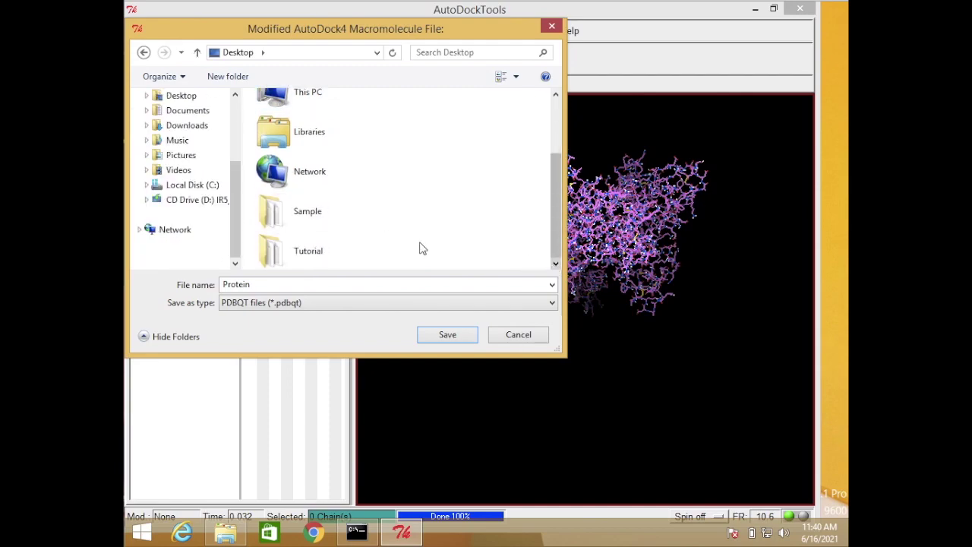
{"action": "double_click", "coordinate": [328, 251]}
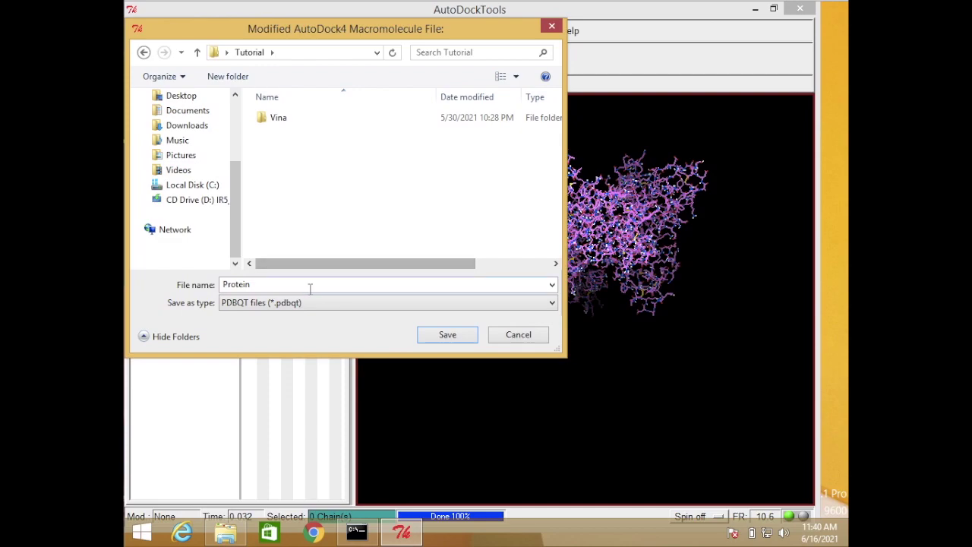
{"action": "double_click", "coordinate": [261, 284]}
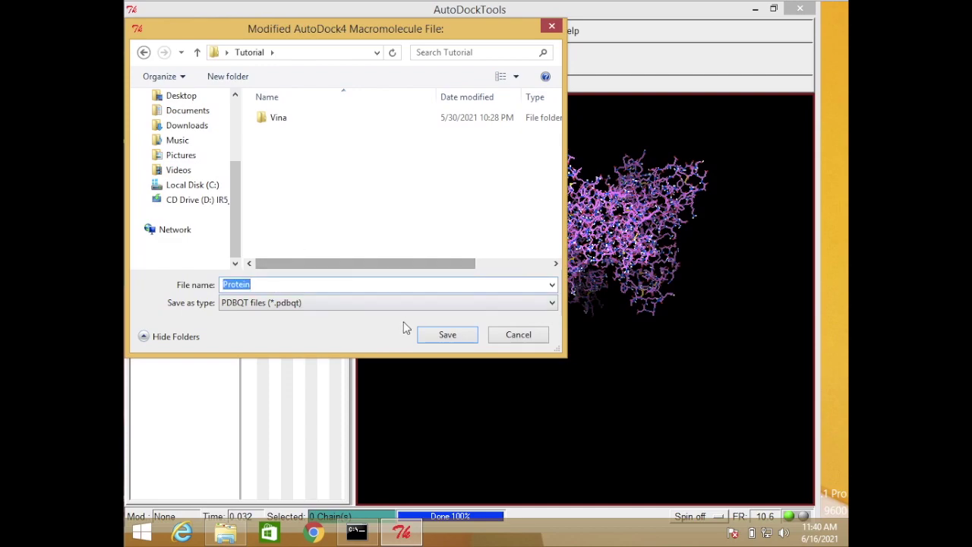
{"action": "left_click", "coordinate": [448, 335]}
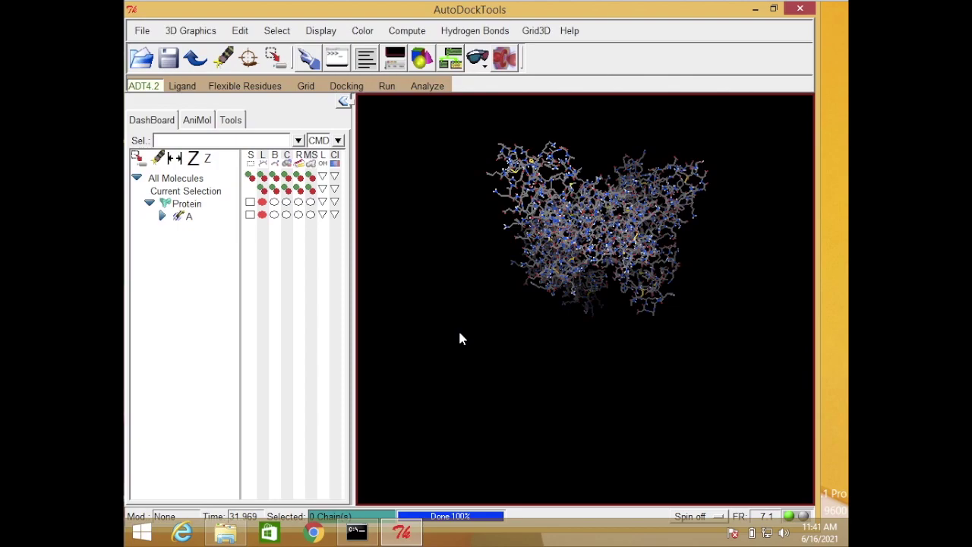
Open the grid box options and set the number of points to 70 in the x, y and z dimensions.
{"action": "left_click", "coordinate": [306, 87]}
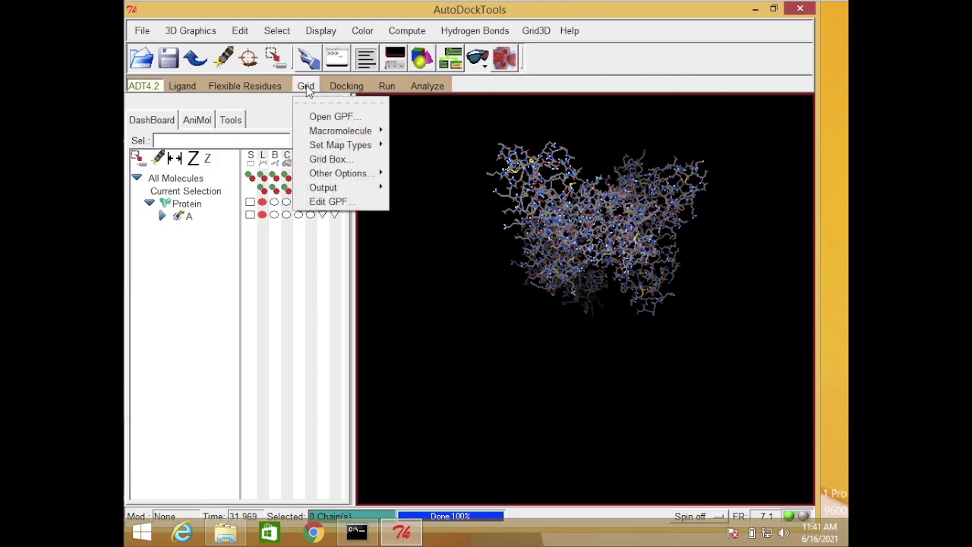
{"action": "left_click", "coordinate": [328, 161]}
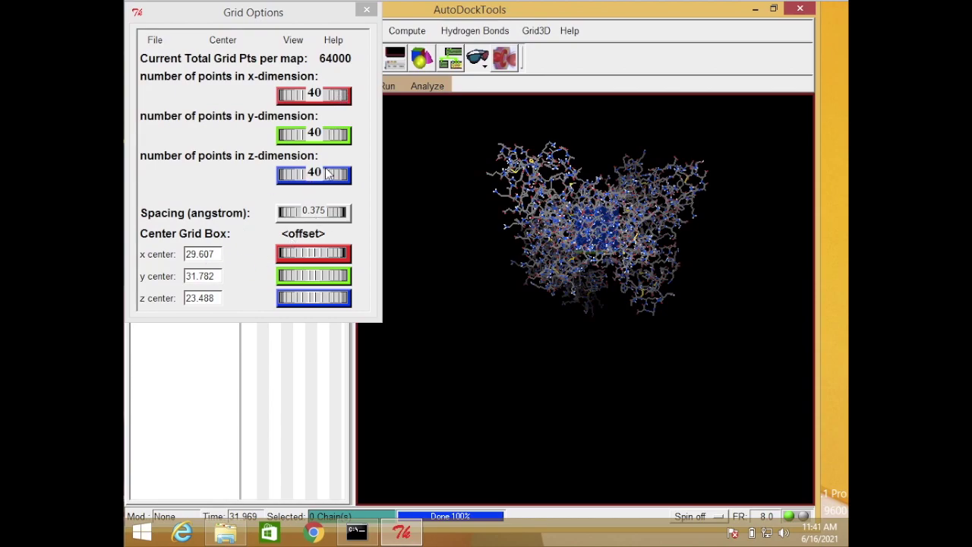
{"action": "left_click", "coordinate": [347, 96]}
{"action": "mouse_move", "coordinate": [348, 95]}
{"action": "left_mouse_down"}
{"action": "mouse_move", "coordinate": [321, 92]}
{"action": "mouse_move", "coordinate": [348, 94]}
{"action": "mouse_move", "coordinate": [338, 93]}
{"action": "left_mouse_up"}
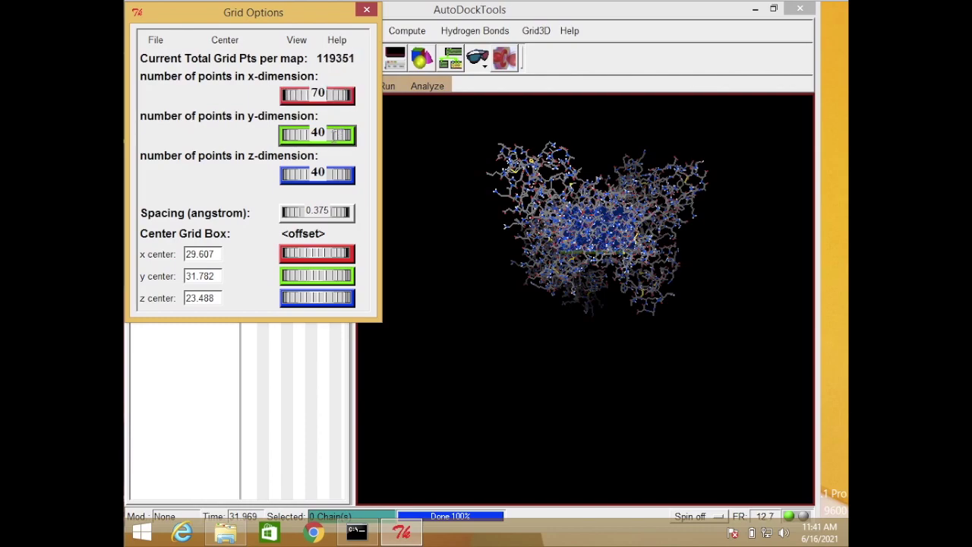
{"action": "left_click_drag", "start_coordinate": [335, 134], "coordinate": [343, 133]}
{"action": "left_click_drag", "start_coordinate": [341, 175], "coordinate": [354, 174]}
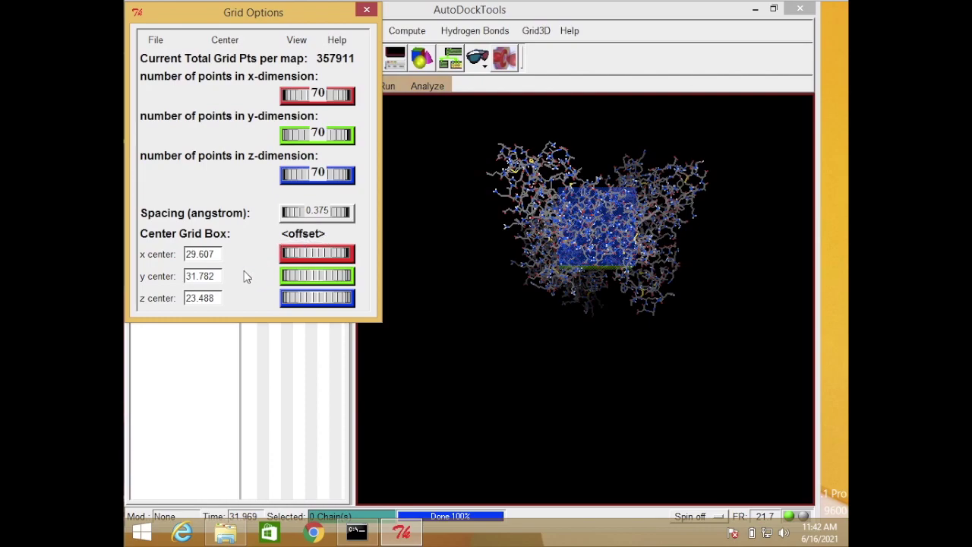
Set the grid box's x center to 14.42.
{"action": "left_click", "coordinate": [221, 255]}
{"action": "key", "text": "BackSpace"}
{"action": "key", "text": "BackSpace"}
{"action": "key", "text": "BackSpace"}
{"action": "key", "text": "BackSpace"}
{"action": "key", "text": "BackSpace"}
{"action": "key", "text": "BackSpace"}
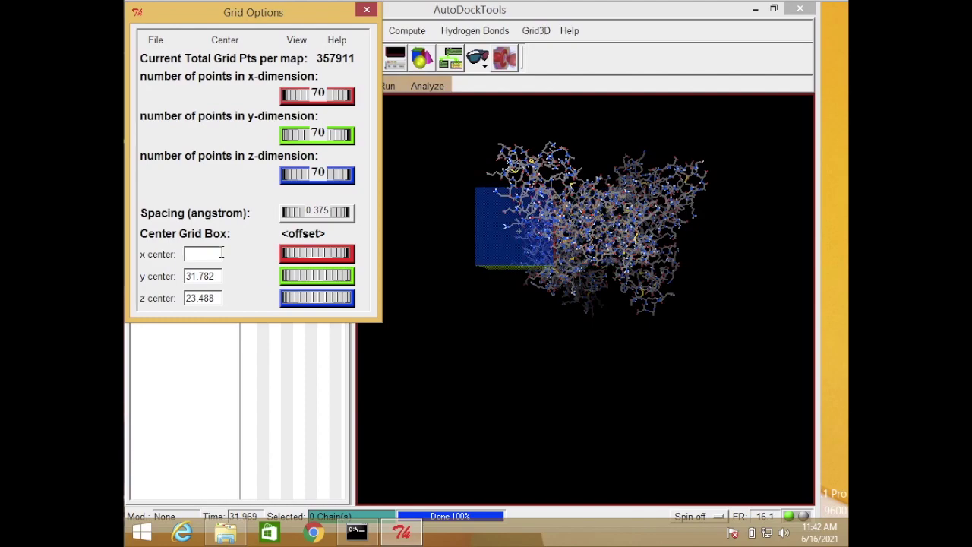
{"action": "type", "text": "14"}
{"action": "type", "text": ".42"}
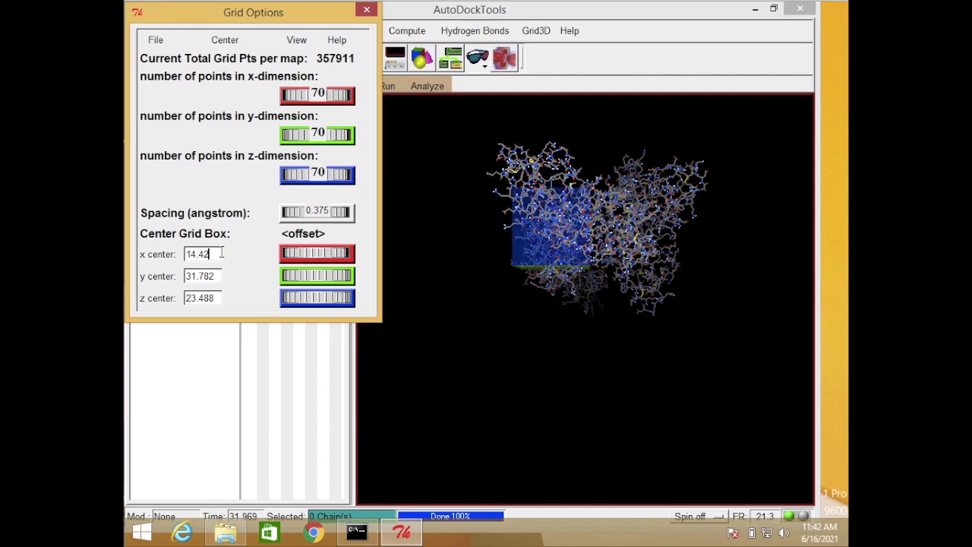
Set the grid box's y center to 23.55.
{"action": "left_click", "coordinate": [216, 276]}
{"action": "key", "text": "BackSpace"}
{"action": "key", "text": "BackSpace"}
{"action": "key", "text": "BackSpace"}
{"action": "key", "text": "BackSpace"}
{"action": "key", "text": "BackSpace"}
{"action": "key", "text": "BackSpace"}
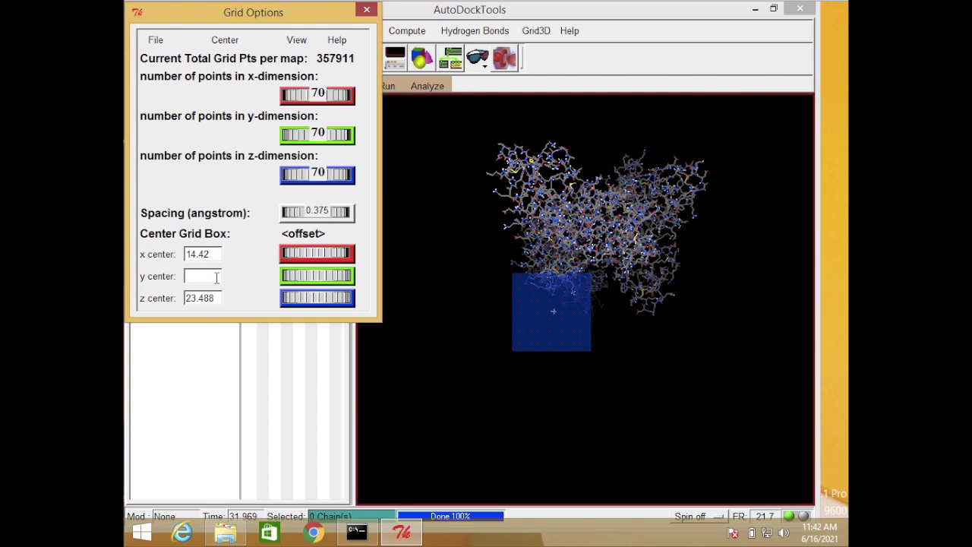
{"action": "type", "text": "23.55"}
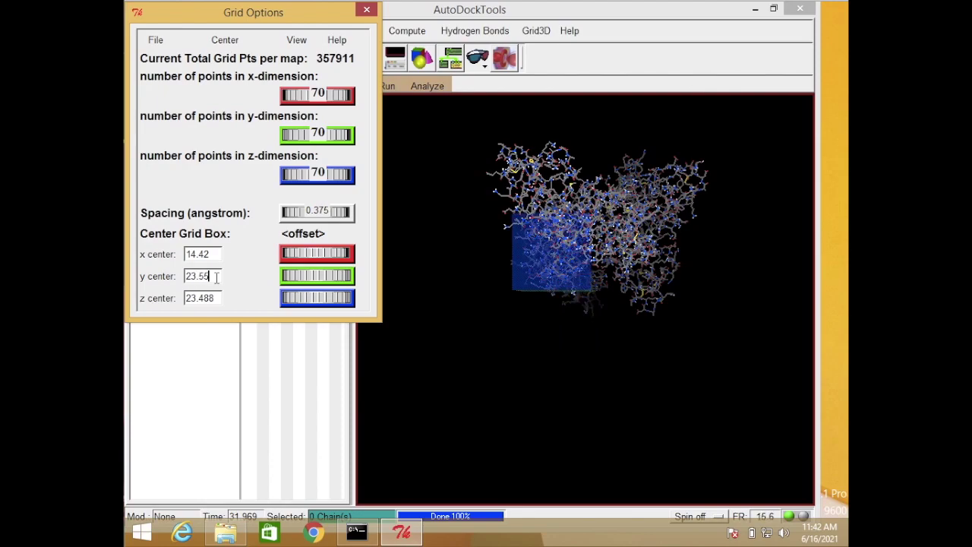
Set the grid box's z center to 23.31, check its placement around the protein, and close the grid options.
{"action": "left_click", "coordinate": [218, 299]}
{"action": "key", "text": "BackSpace"}
{"action": "key", "text": "BackSpace"}
{"action": "key", "text": "BackSpace"}
{"action": "type", "text": "31"}
{"action": "left_click", "coordinate": [582, 214]}
{"action": "middle_click_drag", "start_coordinate": [582, 214], "coordinate": [669, 393]}
{"action": "middle_click_drag", "start_coordinate": [743, 287], "coordinate": [740, 261]}
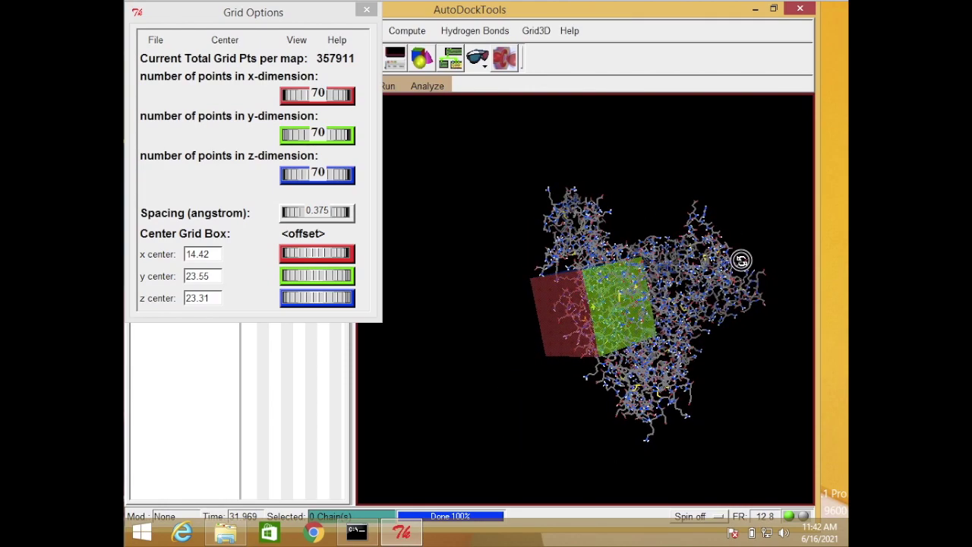
{"action": "middle_click_drag", "start_coordinate": [616, 261], "coordinate": [585, 322]}
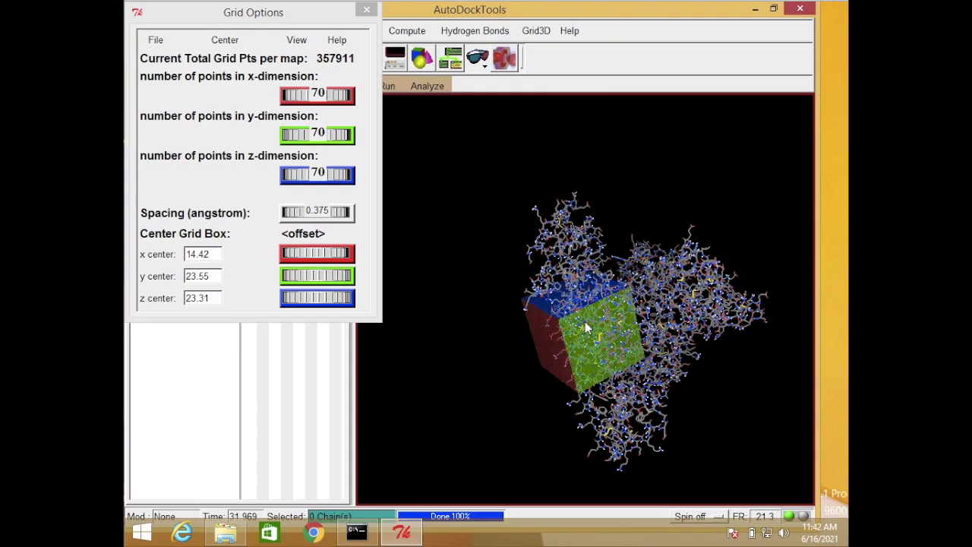
{"action": "middle_click_drag", "start_coordinate": [696, 289], "coordinate": [664, 272]}
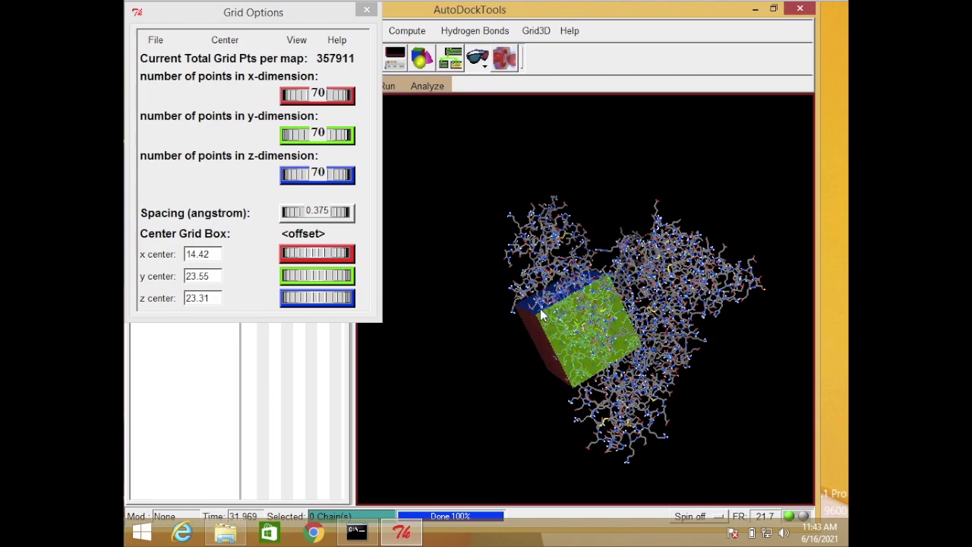
{"action": "left_click", "coordinate": [367, 11]}
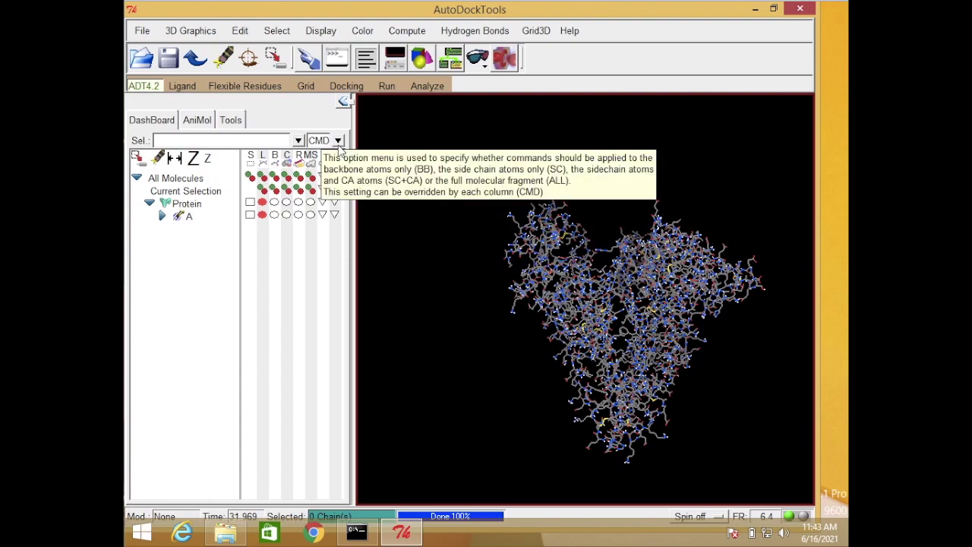
Open Ligand.pdb from the Desktop's Tutorial folder as the ligand, using the PDB file type, and acknowledge the setup summary.
{"action": "left_click", "coordinate": [183, 88]}
{"action": "mouse_move", "coordinate": [220, 116]}
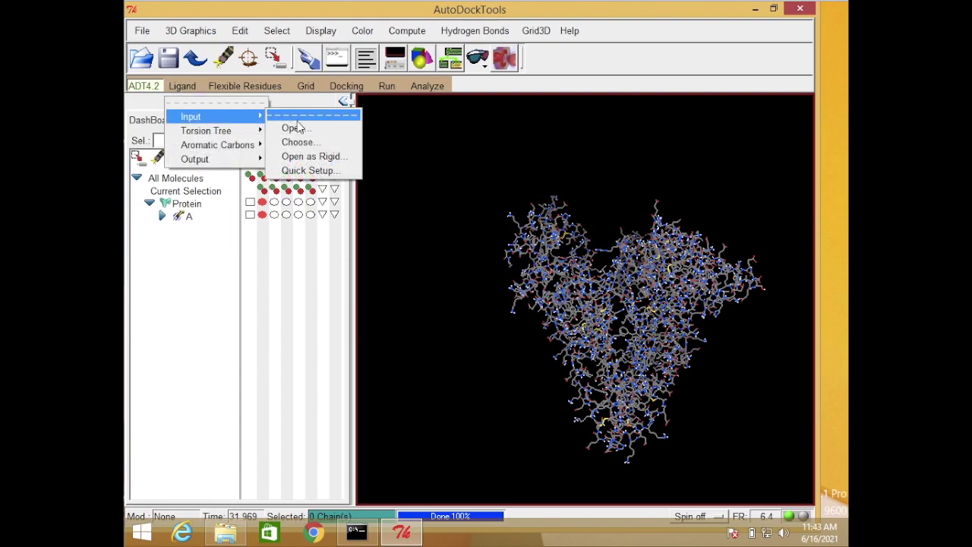
{"action": "left_click", "coordinate": [293, 129]}
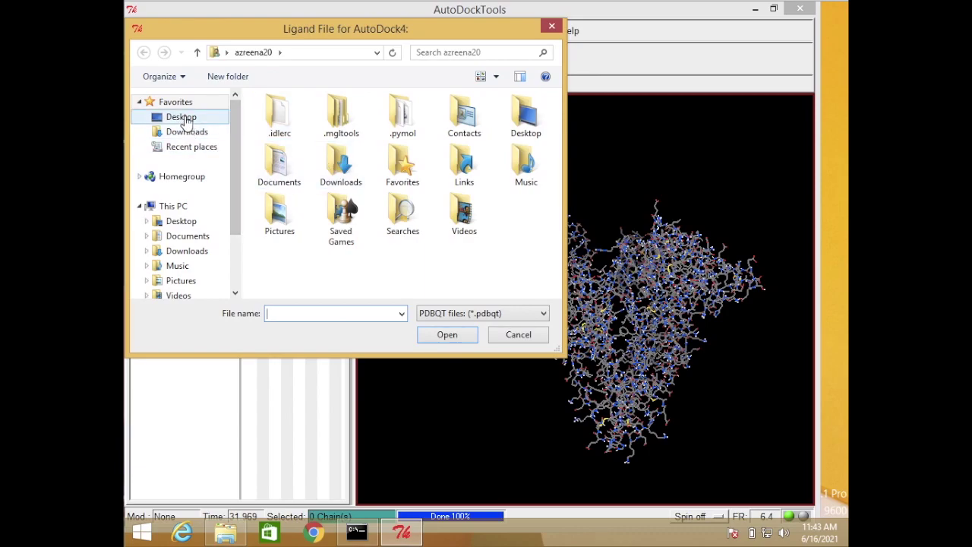
{"action": "left_click", "coordinate": [184, 119]}
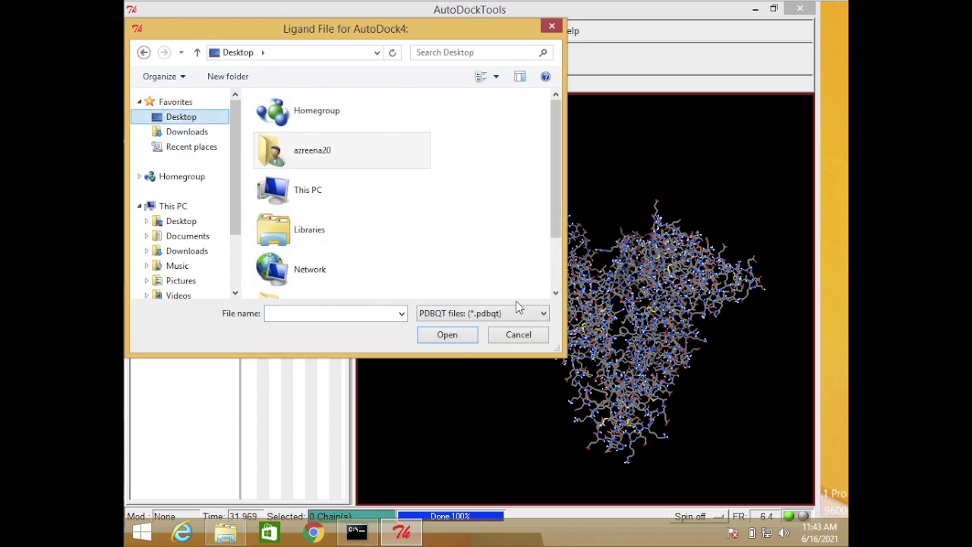
{"action": "left_click", "coordinate": [555, 295]}
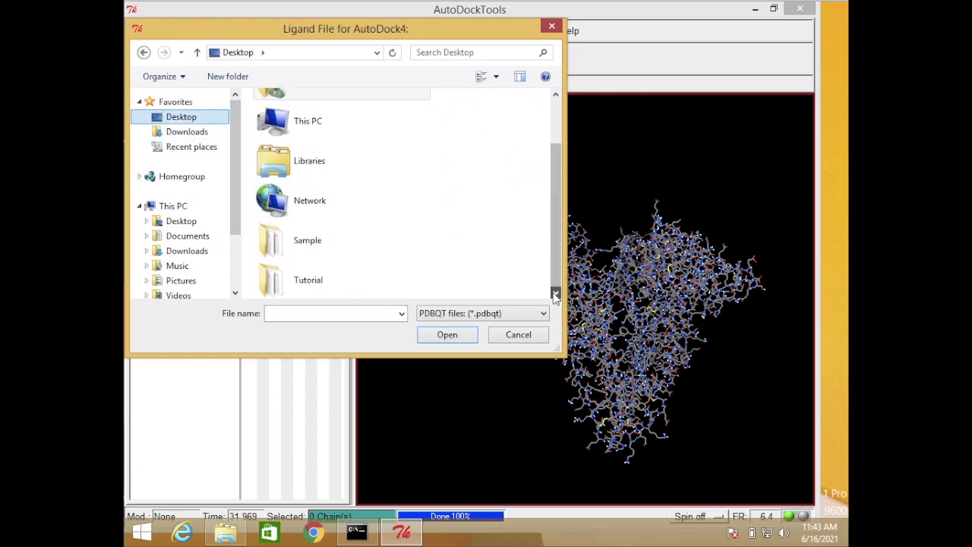
{"action": "double_click", "coordinate": [292, 279]}
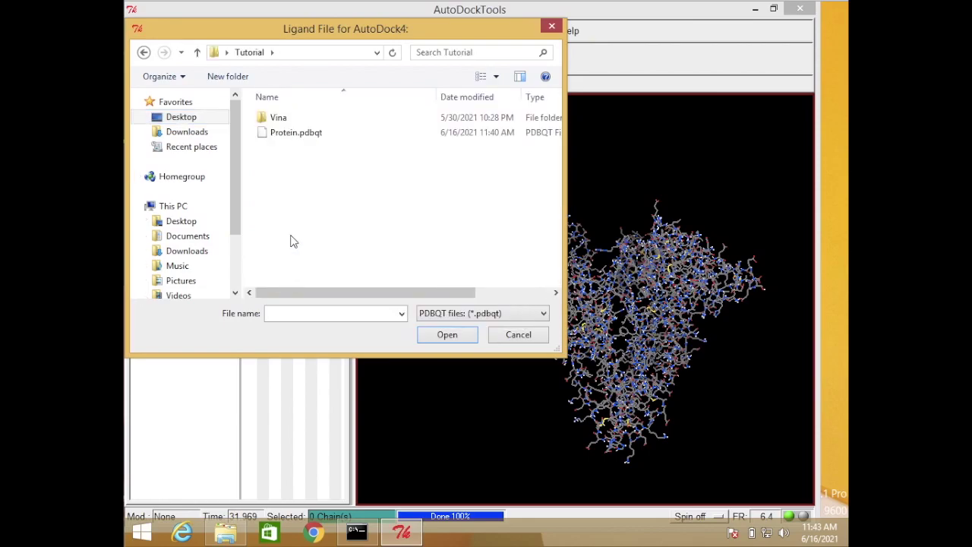
{"action": "left_click", "coordinate": [486, 316]}
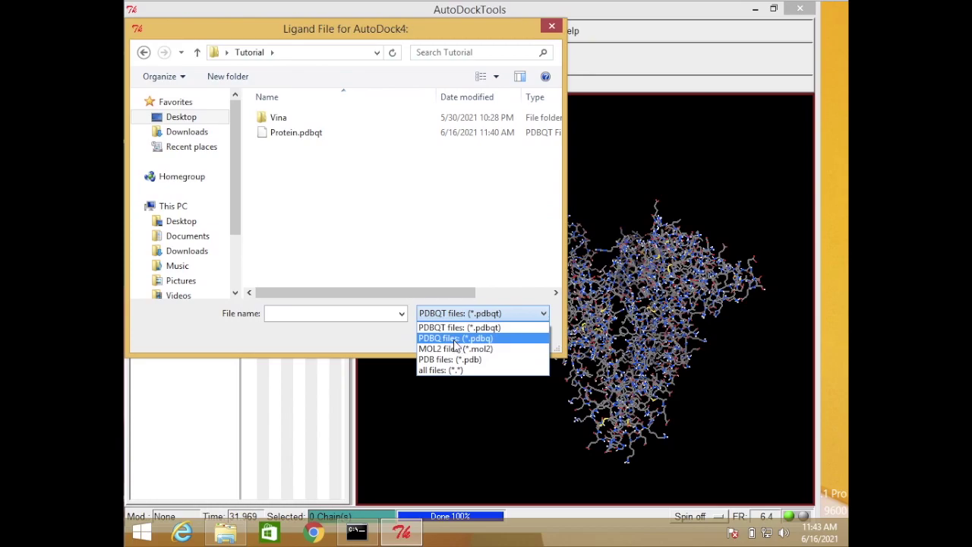
{"action": "left_click", "coordinate": [450, 361]}
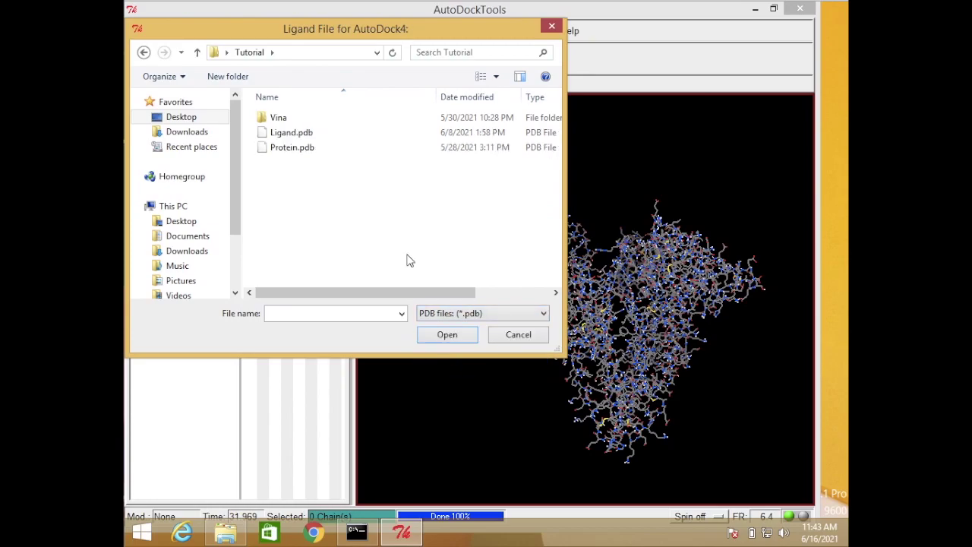
{"action": "left_click", "coordinate": [304, 135]}
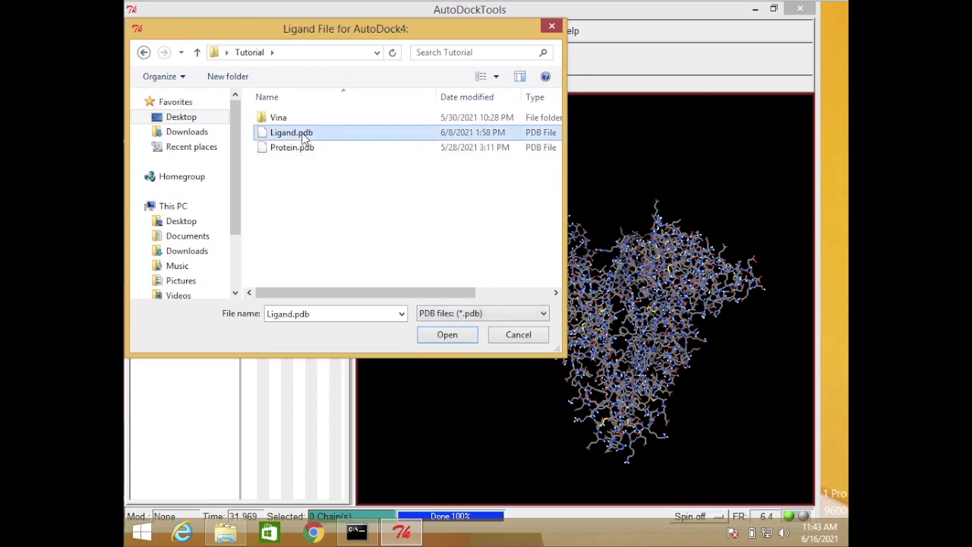
{"action": "left_click", "coordinate": [446, 335]}
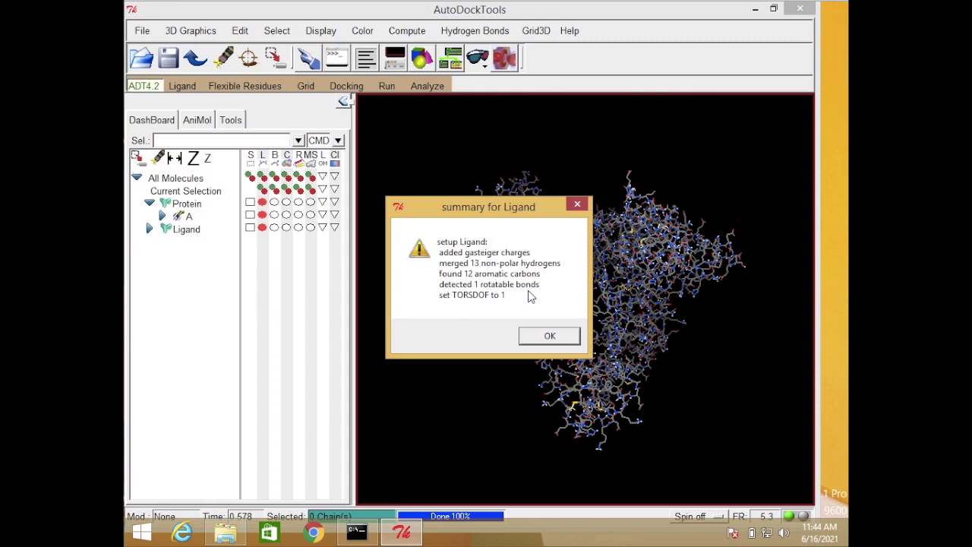
{"action": "left_click", "coordinate": [547, 336]}
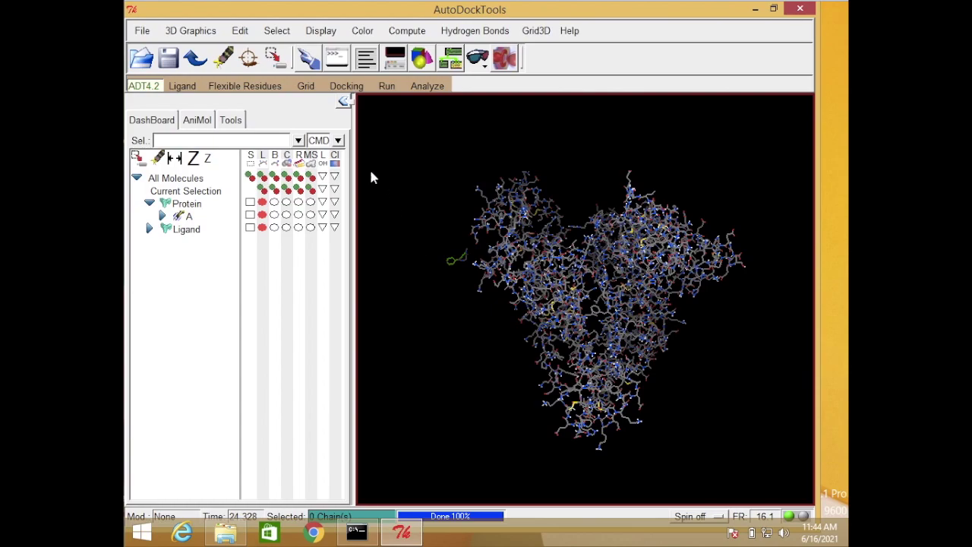
Open the torsion selection for the ligand and accept its rotatable bonds as they are.
{"action": "left_click", "coordinate": [189, 86]}
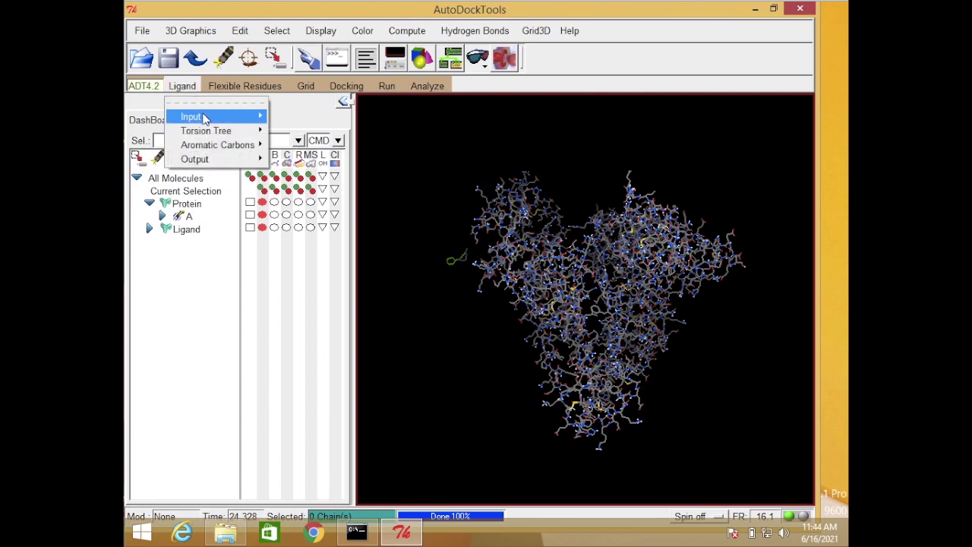
{"action": "mouse_move", "coordinate": [216, 133]}
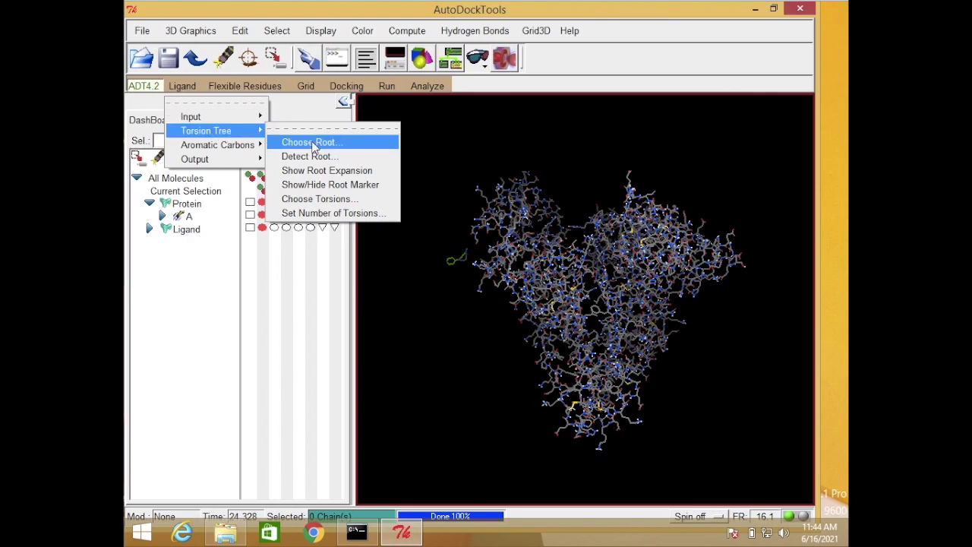
{"action": "left_click", "coordinate": [329, 199]}
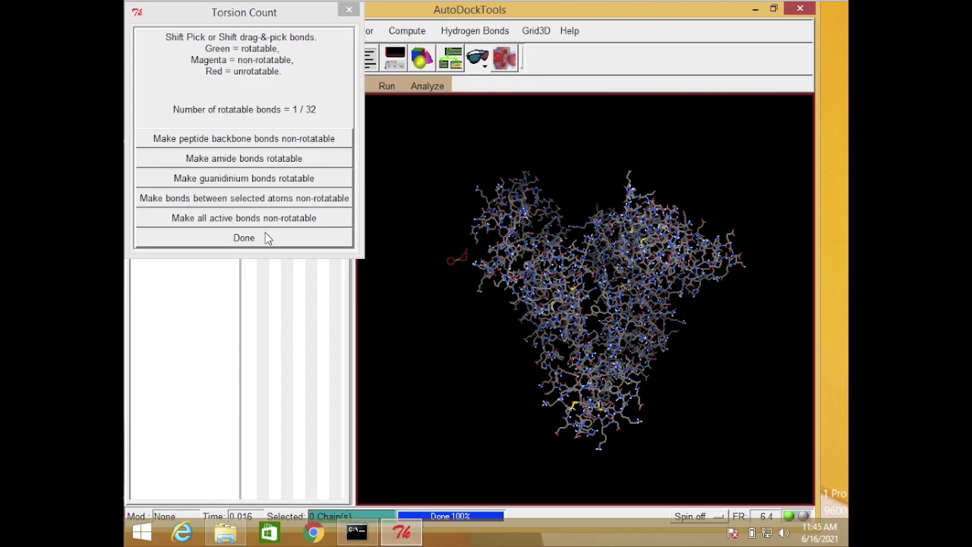
{"action": "left_click", "coordinate": [244, 237]}
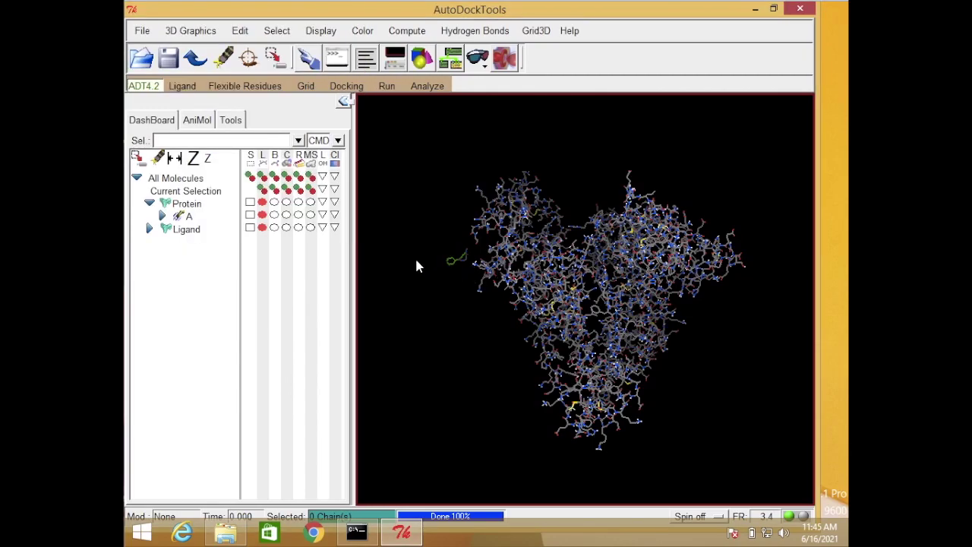
Save the prepared ligand as a PDBQT file named Ligand in the Desktop's Tutorial folder.
{"action": "left_click", "coordinate": [183, 87]}
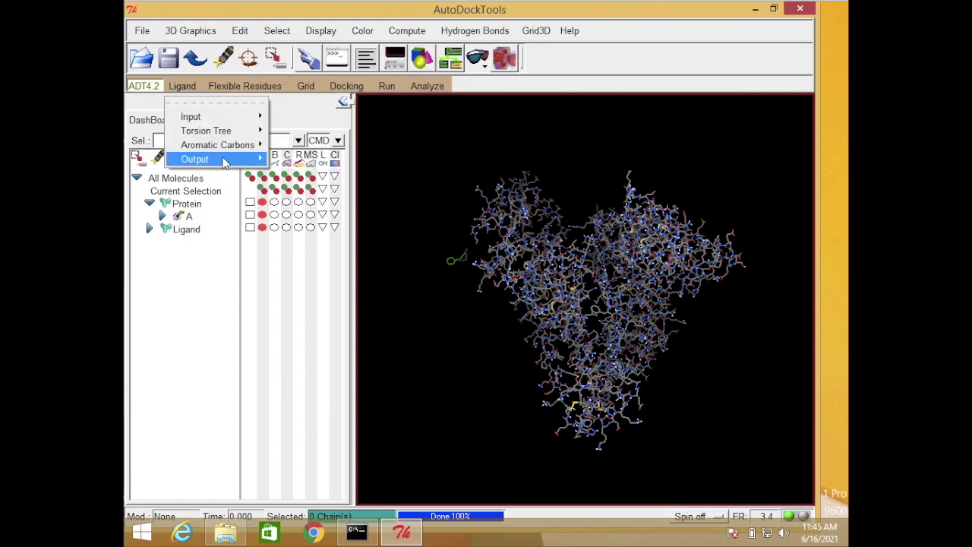
{"action": "mouse_move", "coordinate": [225, 163]}
{"action": "left_click", "coordinate": [317, 171]}
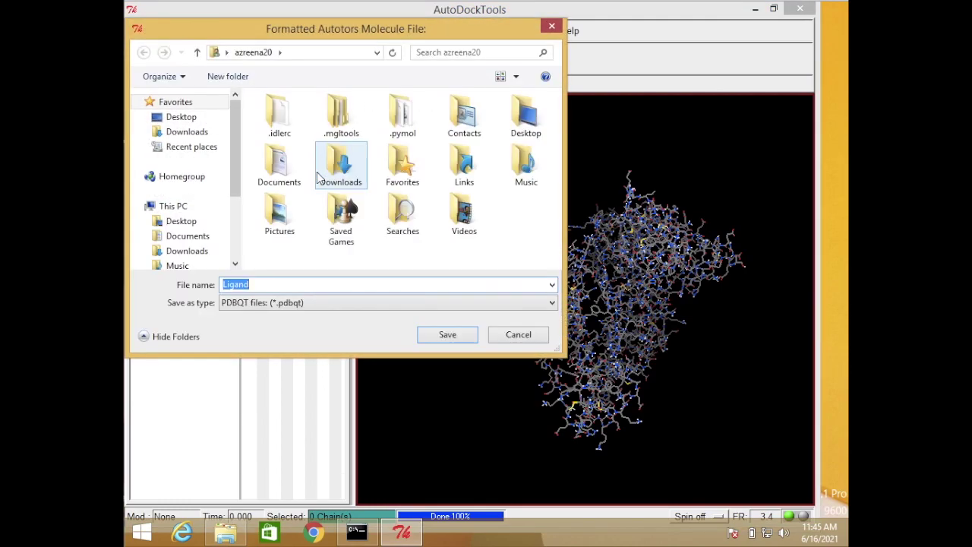
{"action": "left_click", "coordinate": [201, 119]}
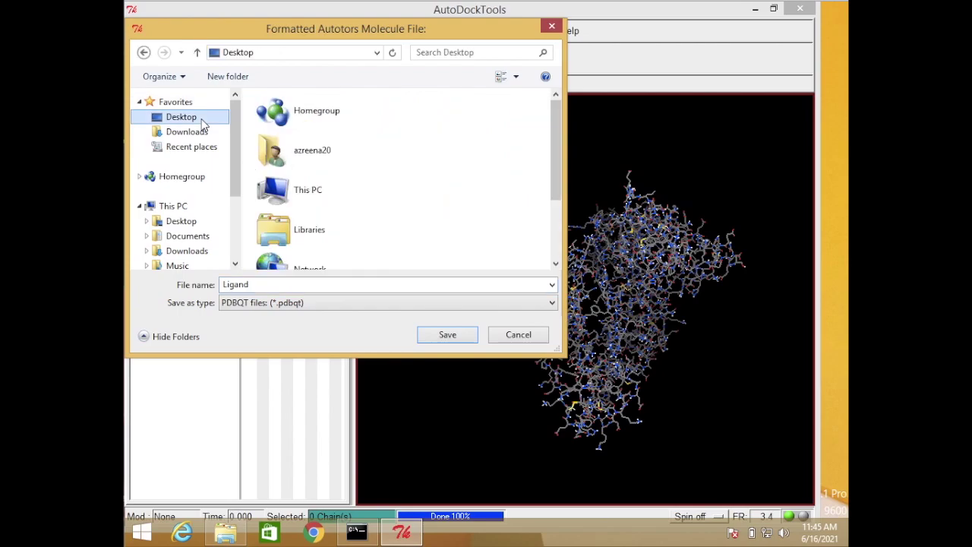
{"action": "left_click", "coordinate": [556, 265]}
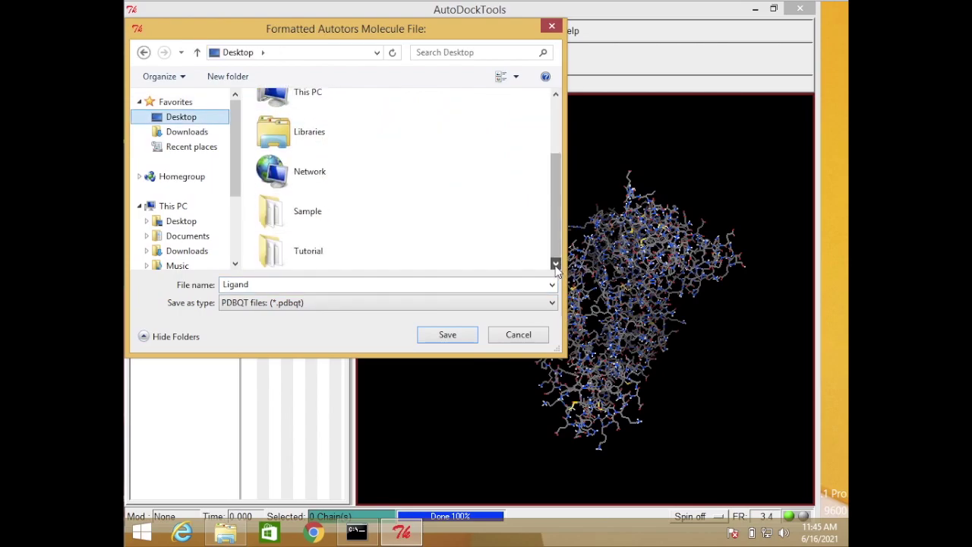
{"action": "double_click", "coordinate": [309, 255]}
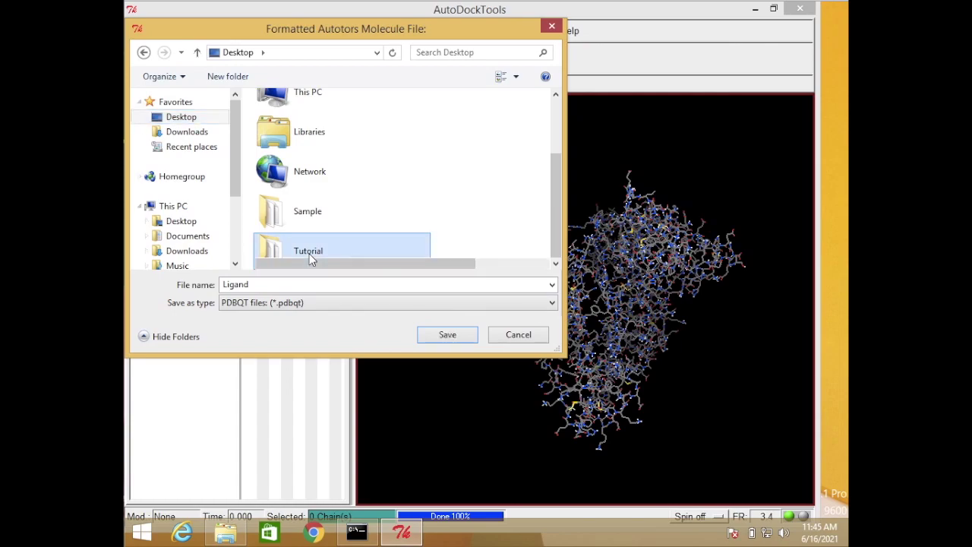
{"action": "left_click", "coordinate": [463, 337]}
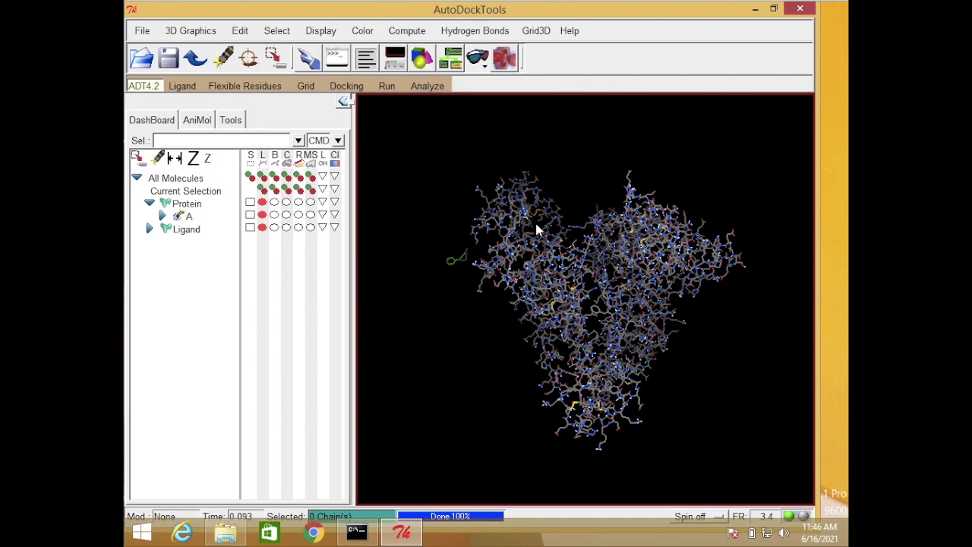
Minimize the AutoDockTools windows, open Conf1 from the Tutorial folder to review its docking parameters, and close it.
{"action": "left_click", "coordinate": [754, 10]}
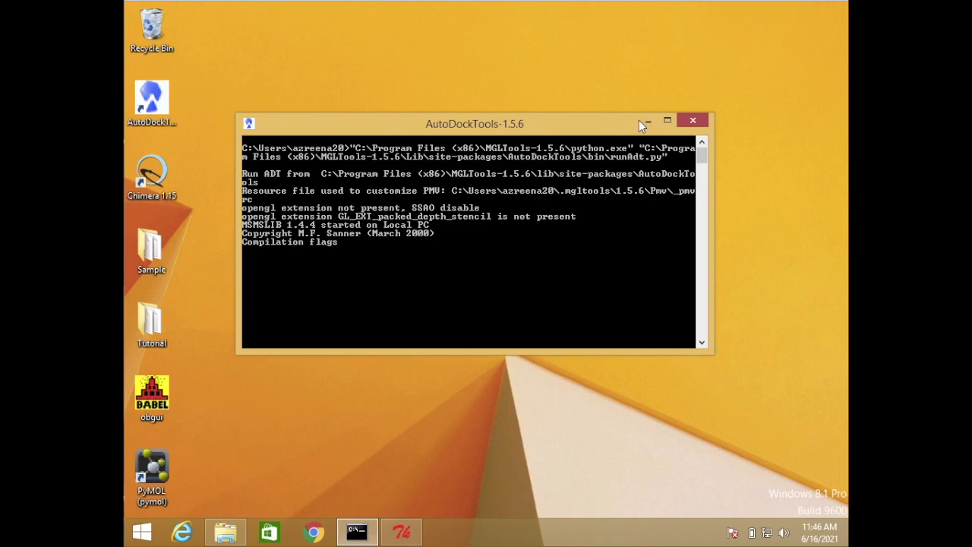
{"action": "left_click", "coordinate": [643, 121]}
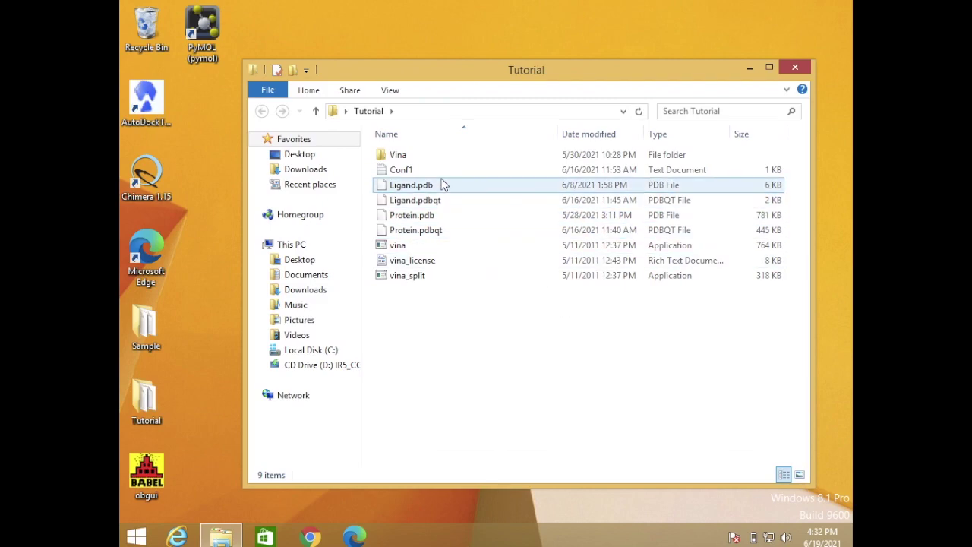
{"action": "double_click", "coordinate": [405, 170]}
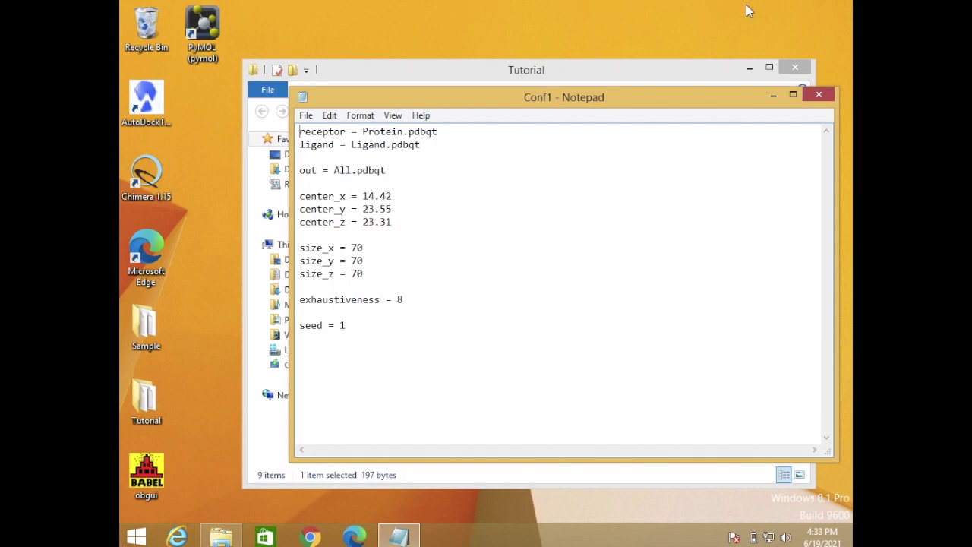
{"action": "left_click", "coordinate": [819, 94]}
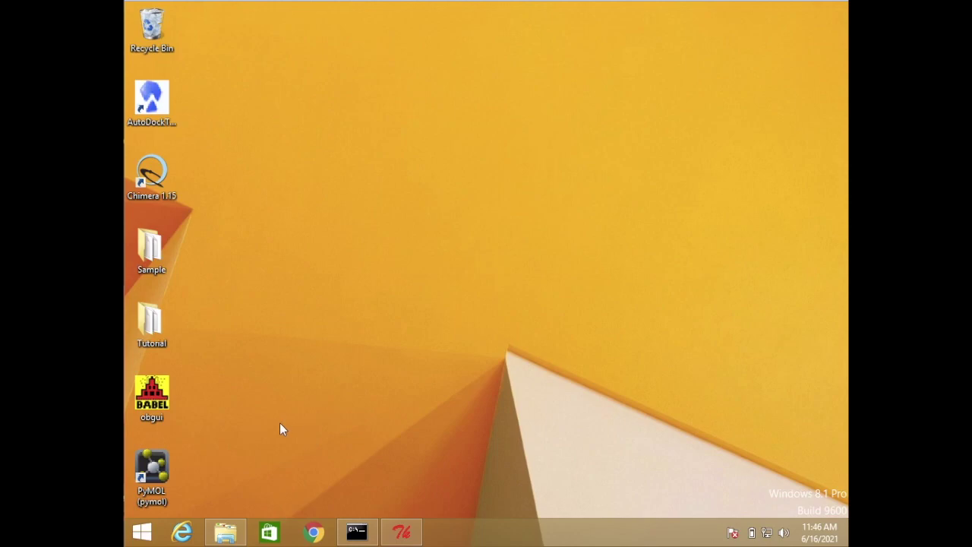
Search Windows for the Command Prompt and open it.
{"action": "left_click", "coordinate": [143, 530]}
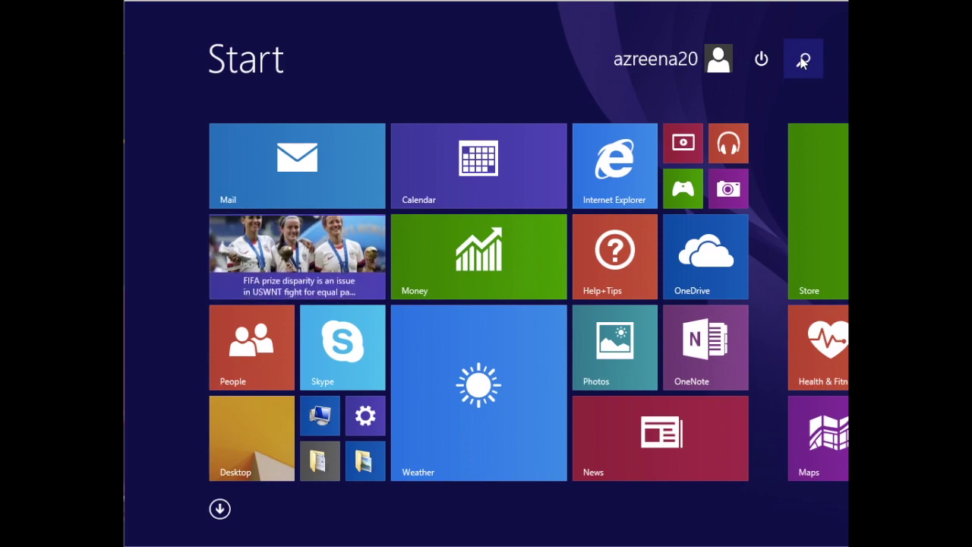
{"action": "left_click", "coordinate": [803, 63]}
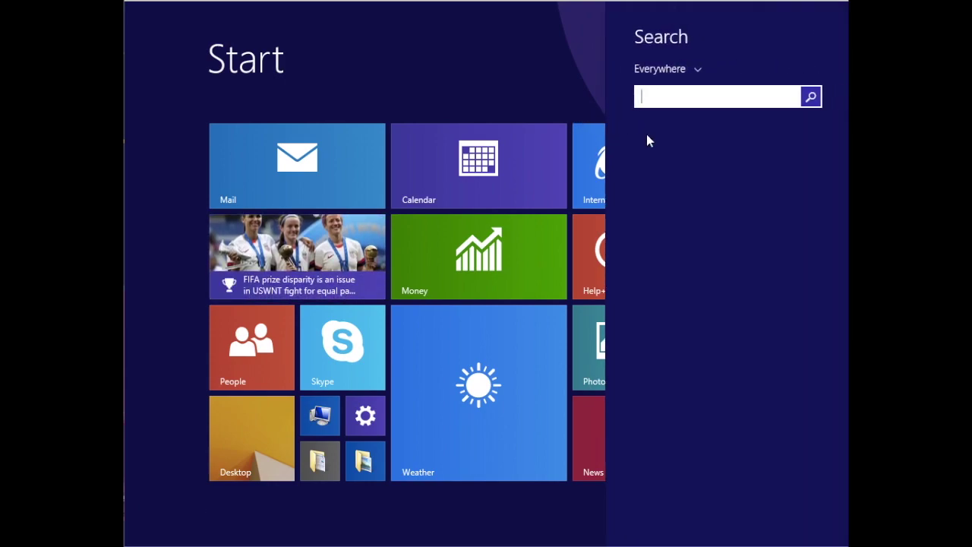
{"action": "type", "text": "Commad"}
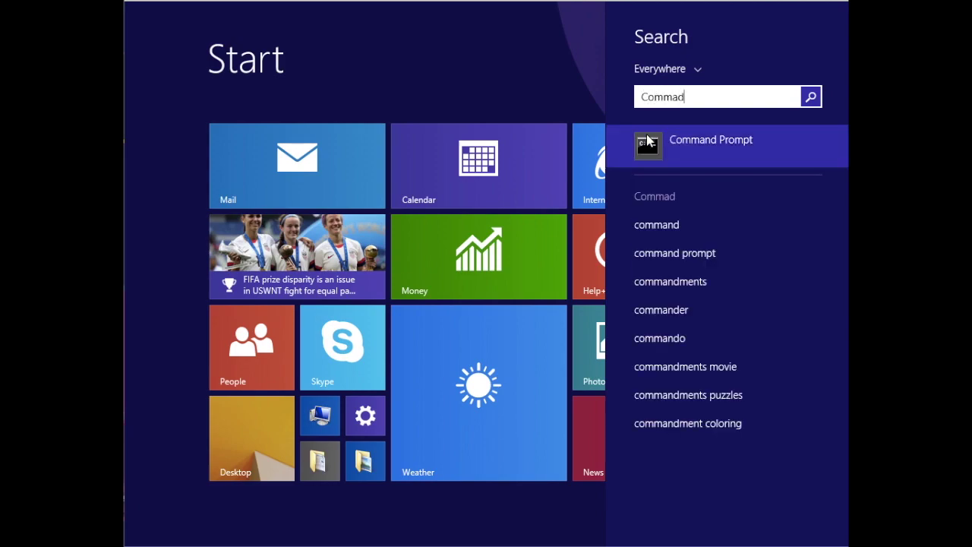
{"action": "left_click", "coordinate": [702, 146]}
{"action": "left_click_drag", "start_coordinate": [460, 85], "coordinate": [513, 85]}
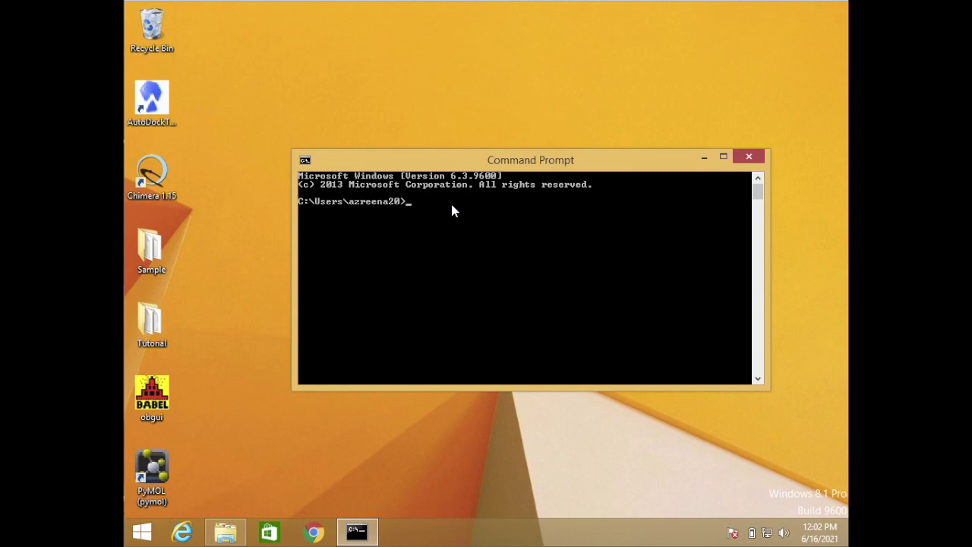
Change the working directory to the Tutorial folder on the Desktop.
{"action": "type", "text": "cd Desktop"}
{"action": "key", "text": "Return"}
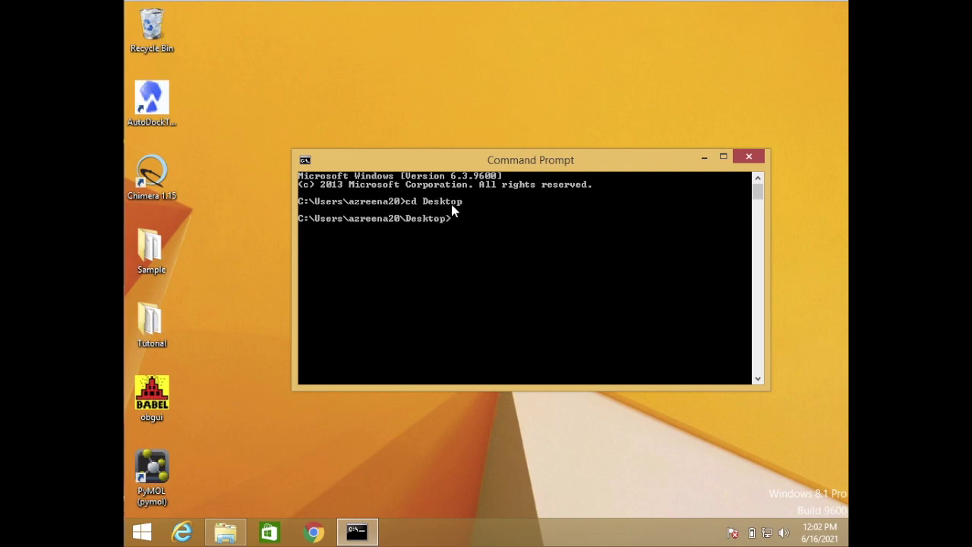
{"action": "type", "text": "cd Tutorial"}
{"action": "key", "text": "Return"}
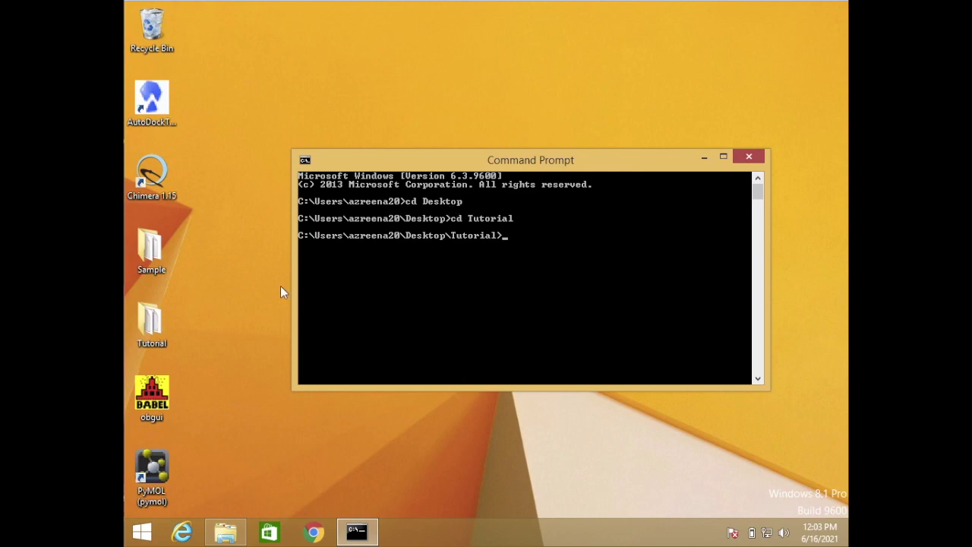
Open the Tutorial folder beside the Command Prompt, insert the path of its vina.exe at the prompt and run it.
{"action": "double_click", "coordinate": [151, 323]}
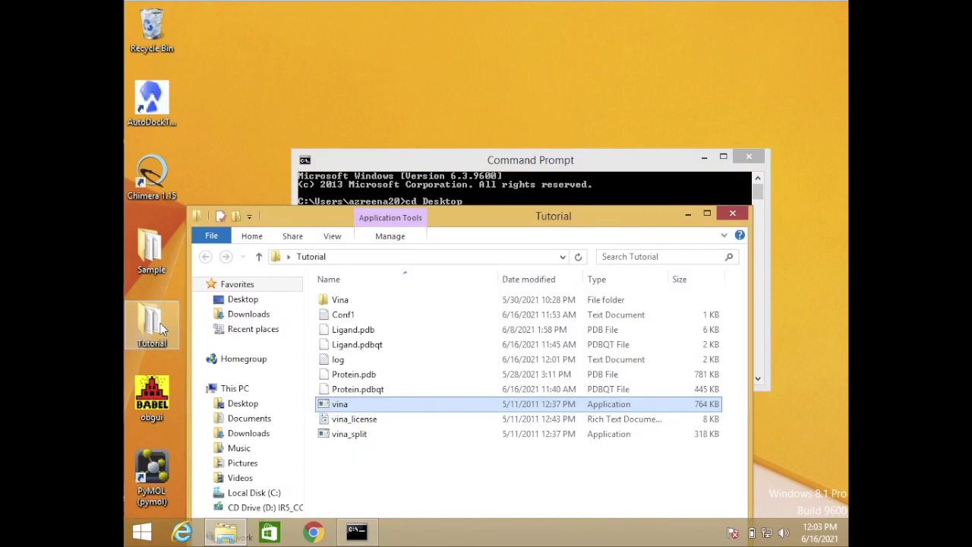
{"action": "left_click_drag", "start_coordinate": [462, 219], "coordinate": [828, 45]}
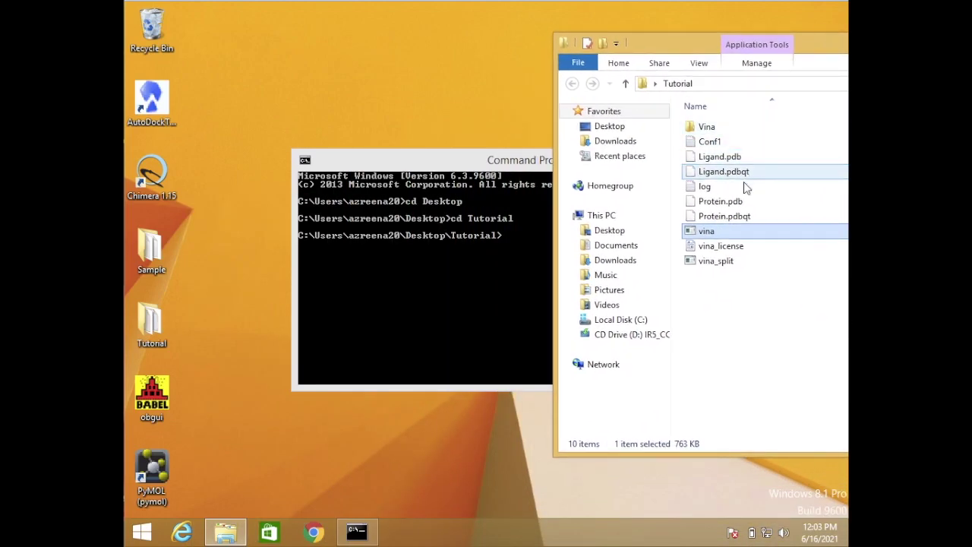
{"action": "double_click", "coordinate": [707, 230]}
{"action": "left_click_drag", "start_coordinate": [706, 228], "coordinate": [519, 241]}
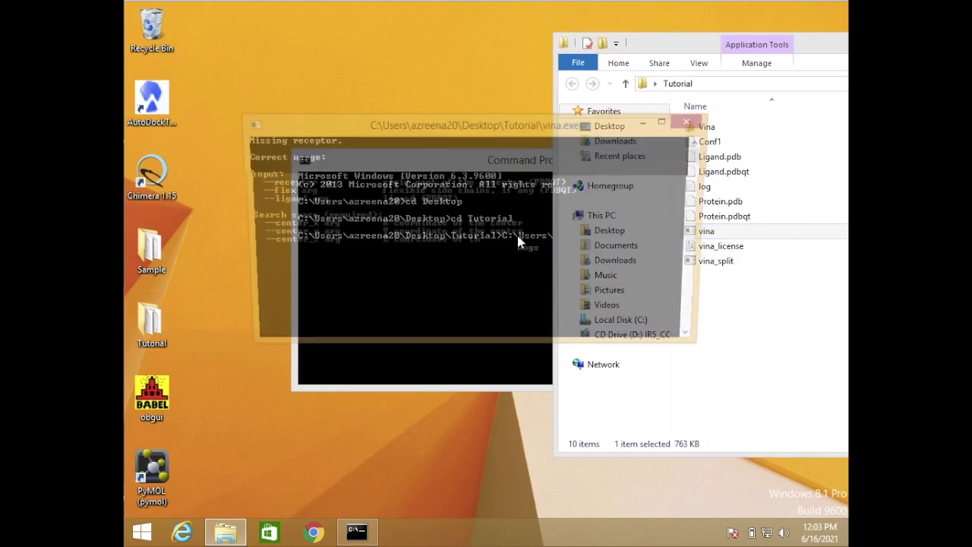
{"action": "left_click", "coordinate": [516, 268]}
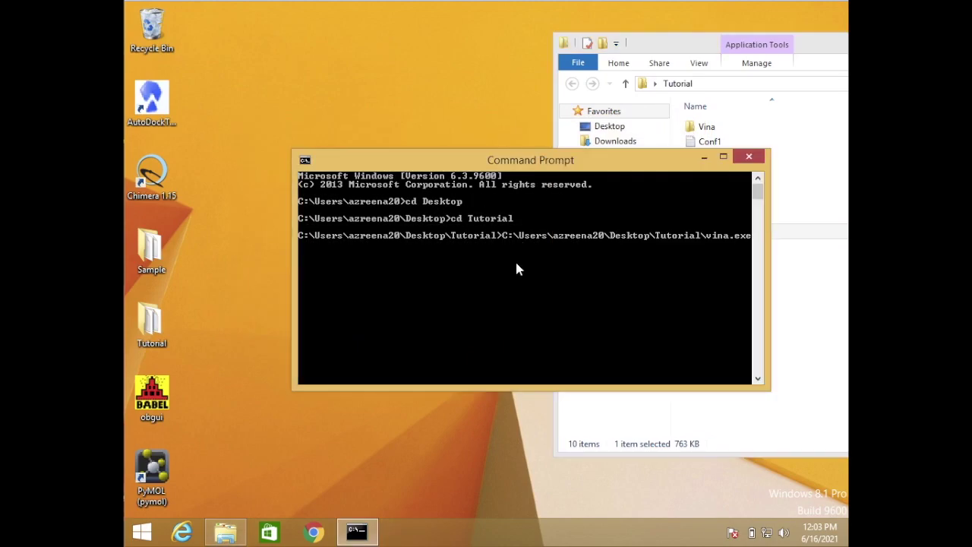
{"action": "key", "text": "Return"}
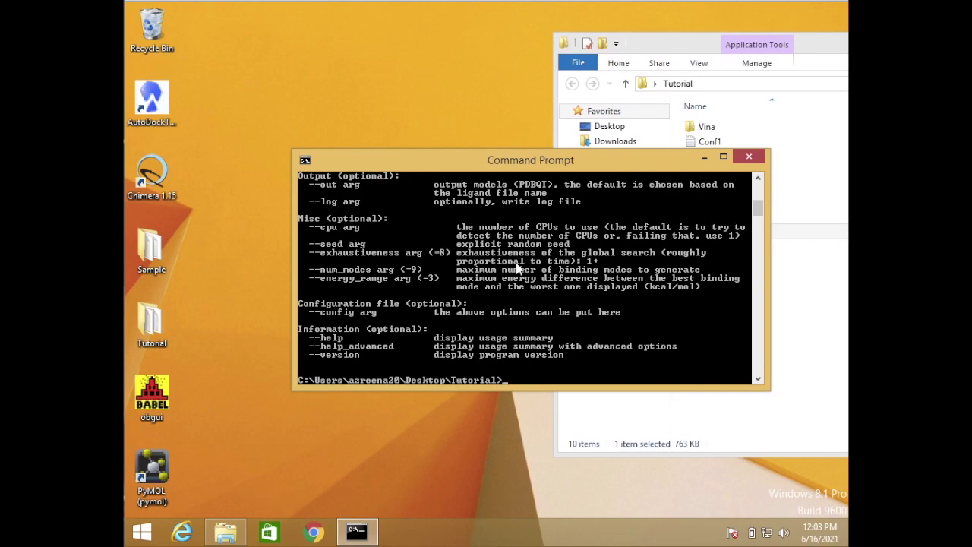
Examine Vina's usage listing in the Command Prompt, from the input and search space arguments to the output and configuration options.
{"action": "left_click_drag", "start_coordinate": [495, 157], "coordinate": [391, 48]}
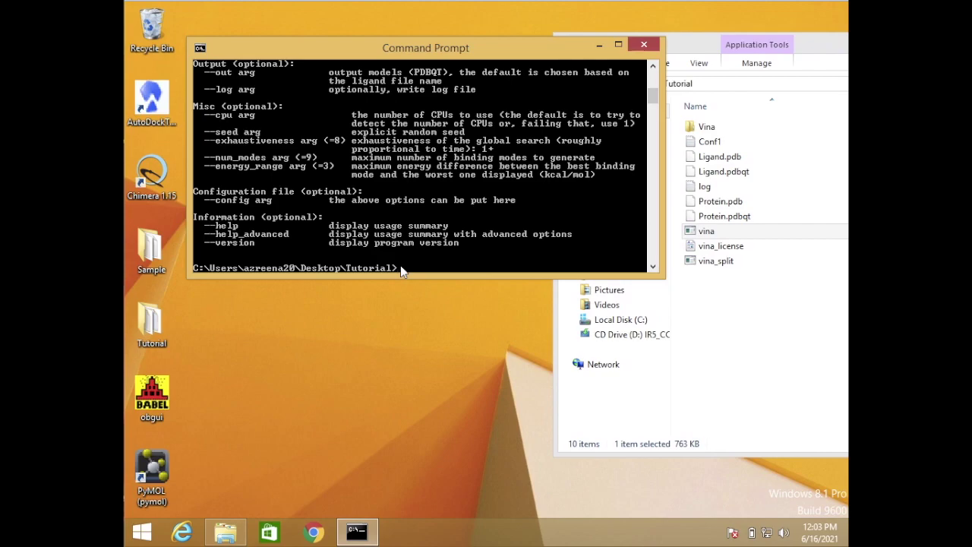
{"action": "scroll", "coordinate": [363, 163], "scroll_direction": "up", "scroll_amount": 2}
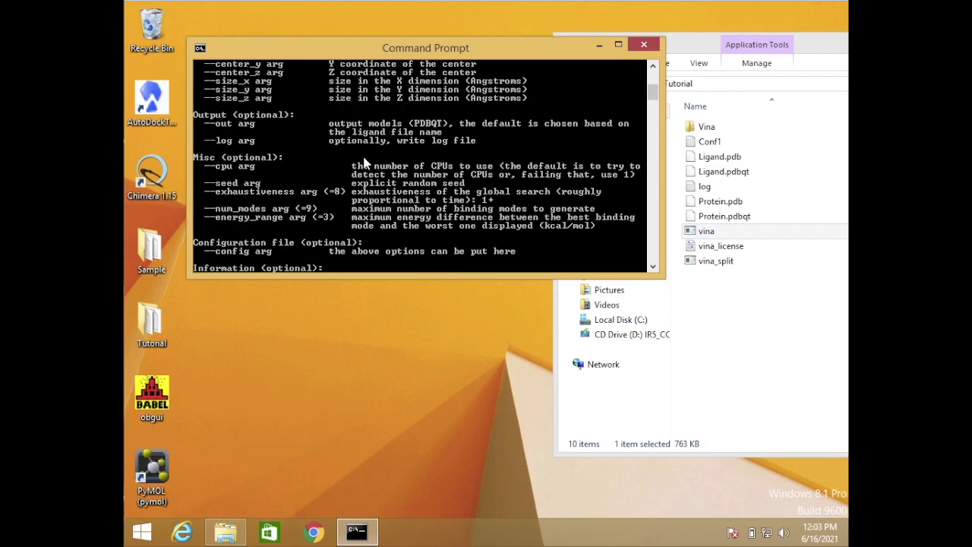
{"action": "scroll", "coordinate": [363, 162], "scroll_direction": "up", "scroll_amount": 1}
{"action": "scroll", "coordinate": [363, 162], "scroll_direction": "up", "scroll_amount": 1}
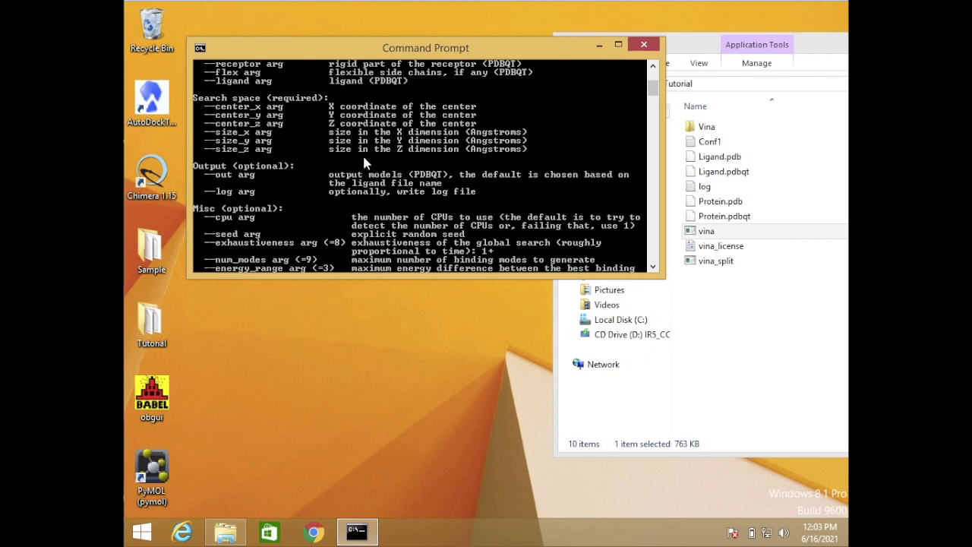
{"action": "scroll", "coordinate": [363, 163], "scroll_direction": "up", "scroll_amount": 2}
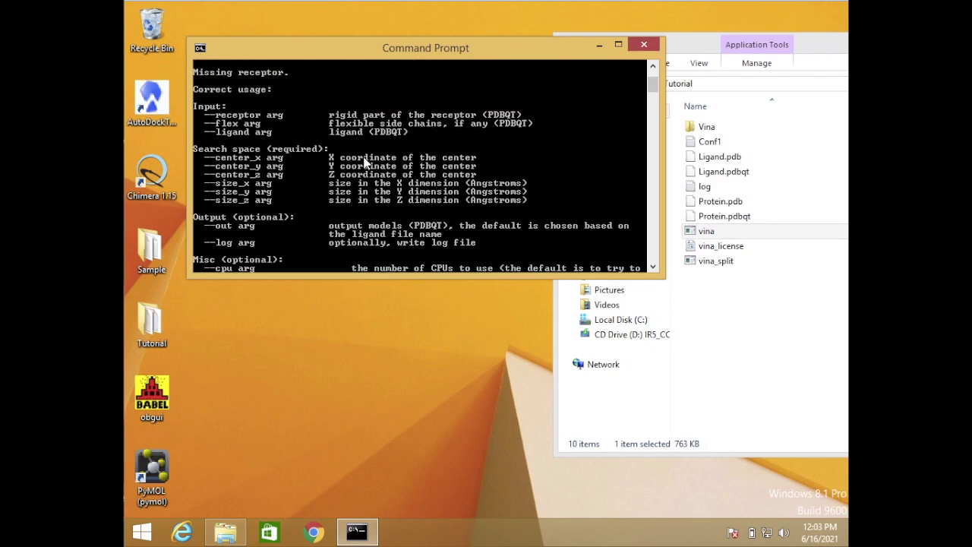
{"action": "scroll", "coordinate": [365, 163], "scroll_direction": "down", "scroll_amount": 10}
{"action": "scroll", "coordinate": [364, 164], "scroll_direction": "up", "scroll_amount": 1}
{"action": "scroll", "coordinate": [409, 106], "scroll_direction": "up", "scroll_amount": 1}
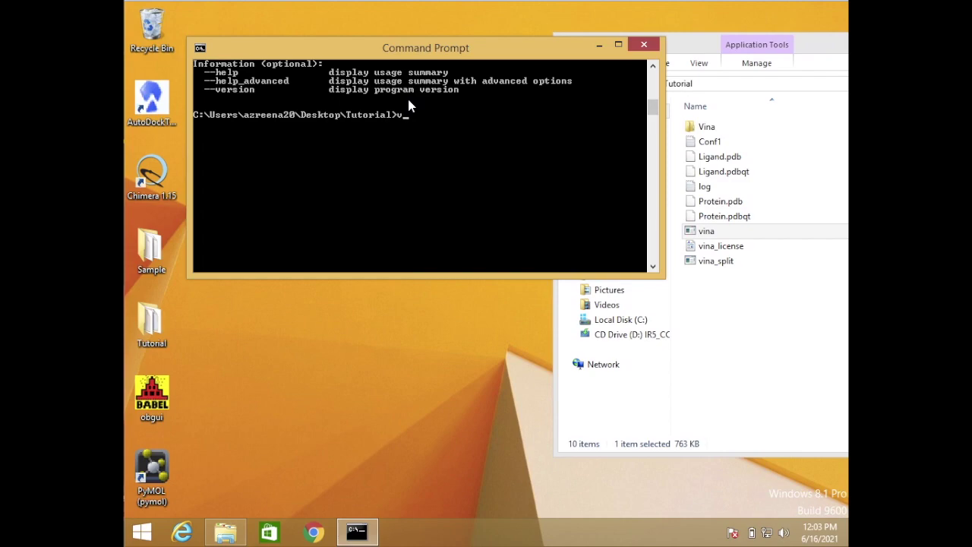
Run the docking with the command "vina.exe --config Conf1.txt --log log.txt".
{"action": "type", "text": "vina.exe"}
{"action": "type", "text": "--config Conf1.TXT"}
{"action": "key", "text": "BackSpace"}
{"action": "key", "text": "BackSpace"}
{"action": "key", "text": "BackSpace"}
{"action": "type", "text": "txt"}
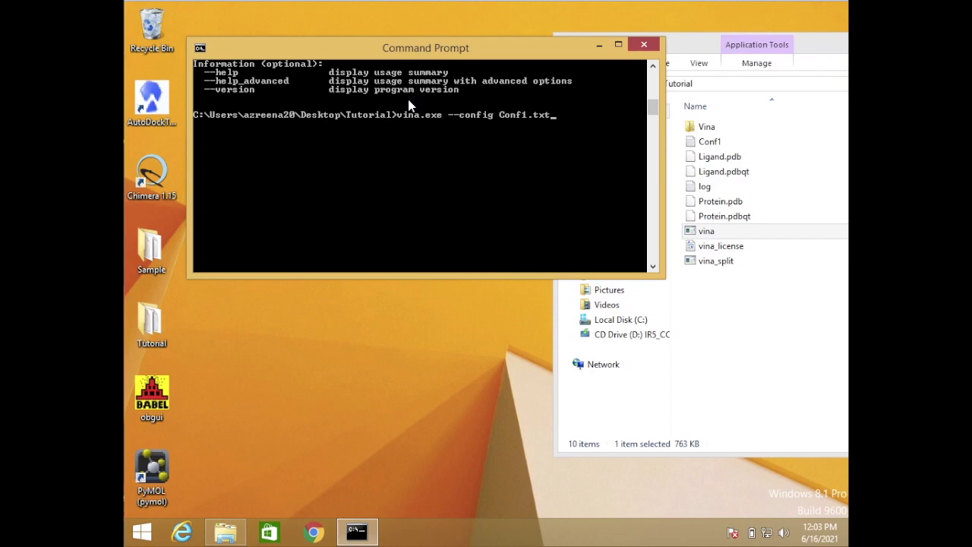
{"action": "type", "text": " --log log.txt"}
{"action": "key", "text": "Return"}
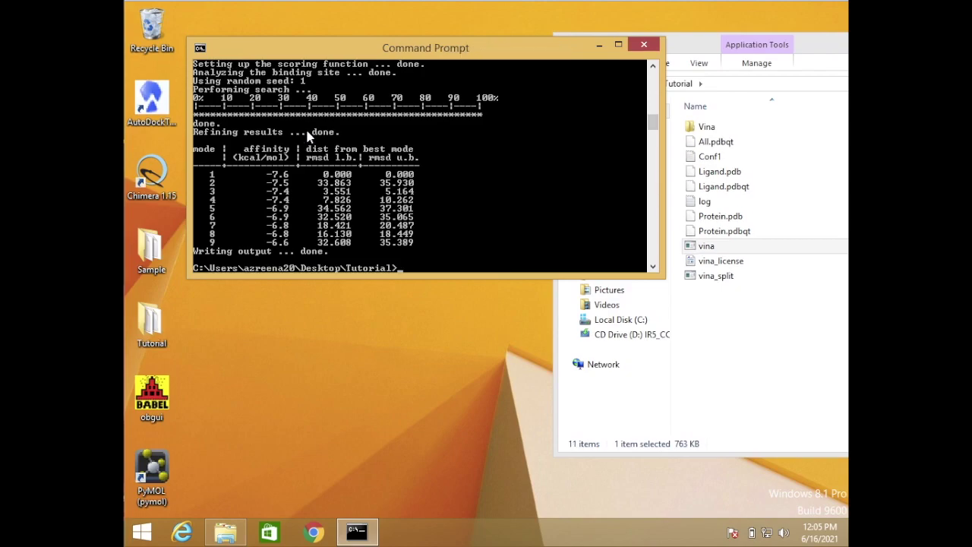
Review the docking run's console output and its table of binding modes and affinities.
{"action": "scroll", "coordinate": [309, 135], "scroll_direction": "up", "scroll_amount": 1}
{"action": "scroll", "coordinate": [309, 135], "scroll_direction": "up", "scroll_amount": 1}
{"action": "scroll", "coordinate": [231, 104], "scroll_direction": "up", "scroll_amount": 2}
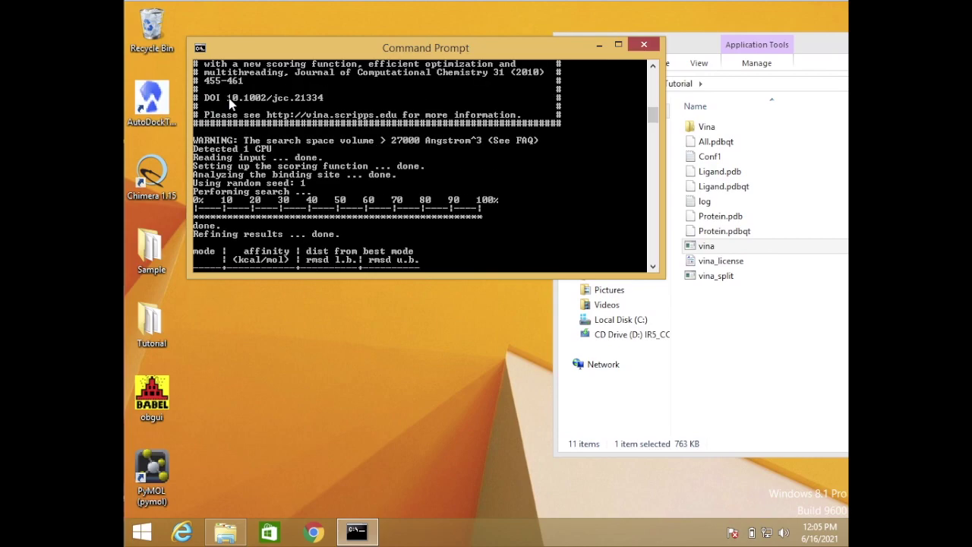
{"action": "scroll", "coordinate": [230, 104], "scroll_direction": "up", "scroll_amount": 1}
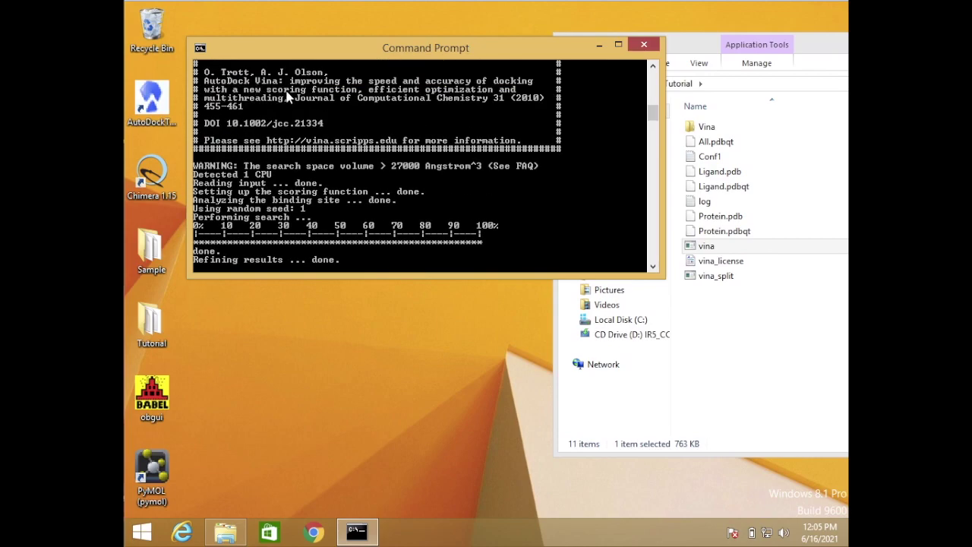
{"action": "scroll", "coordinate": [318, 194], "scroll_direction": "down", "scroll_amount": 10}
{"action": "scroll", "coordinate": [317, 198], "scroll_direction": "up", "scroll_amount": 5}
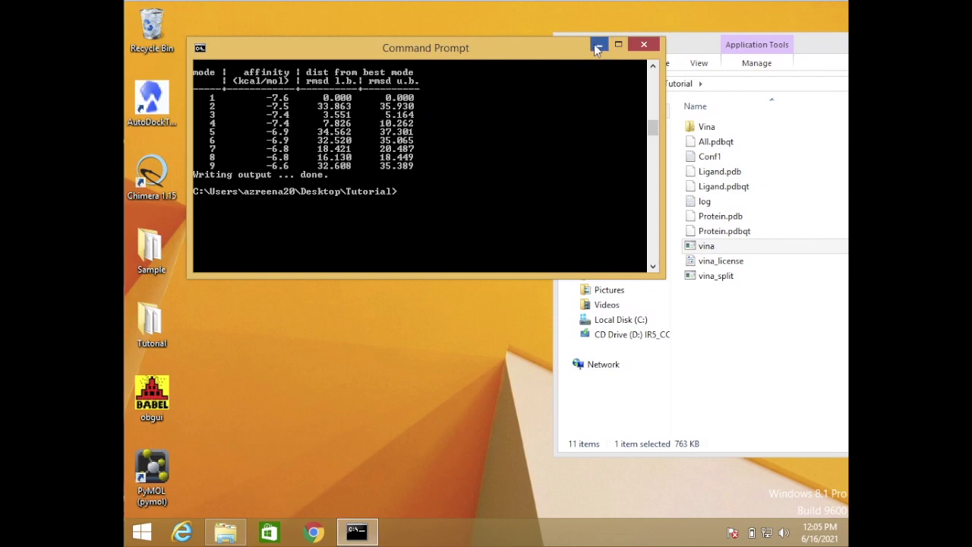
Open the log file from the Tutorial folder, read its binding affinity table, and minimize it.
{"action": "left_click", "coordinate": [746, 295]}
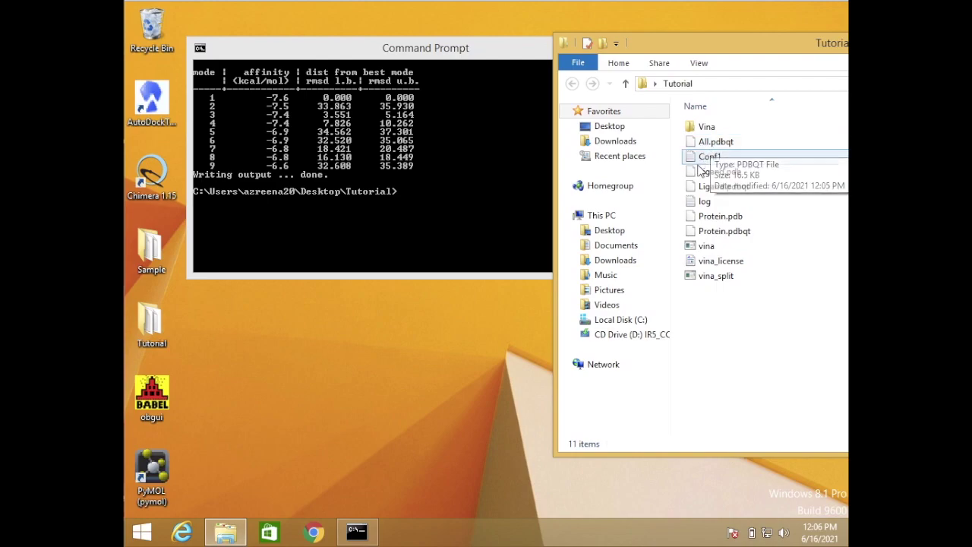
{"action": "left_click", "coordinate": [752, 188]}
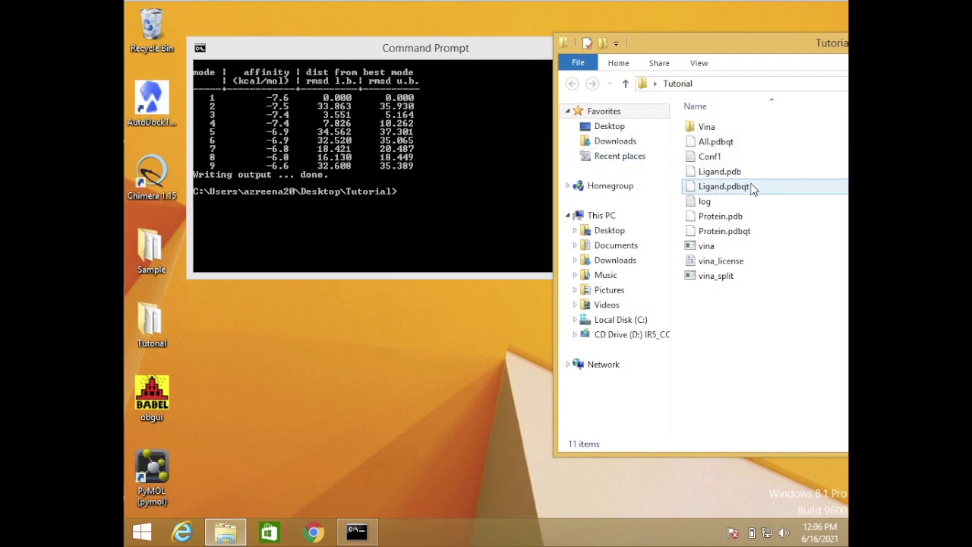
{"action": "double_click", "coordinate": [718, 205]}
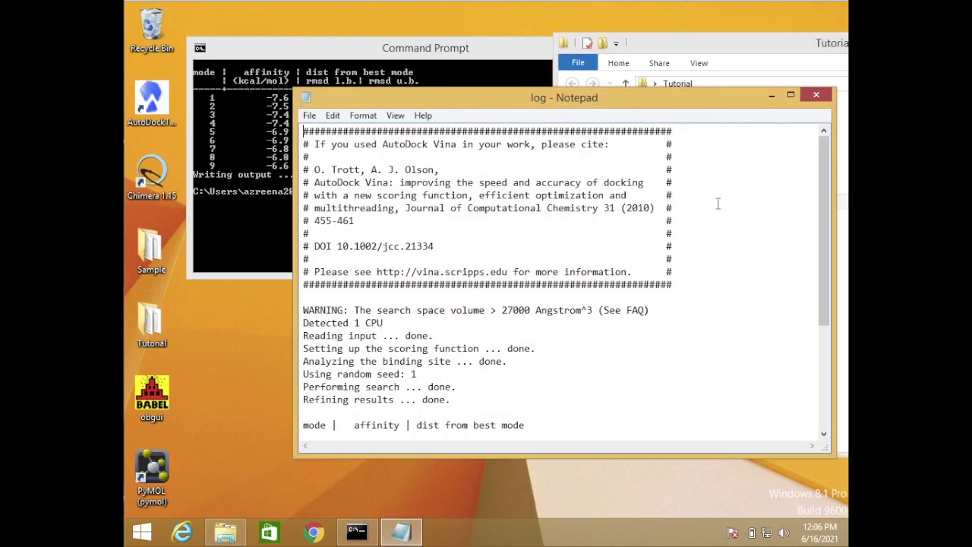
{"action": "scroll", "coordinate": [467, 277], "scroll_direction": "down", "scroll_amount": 5}
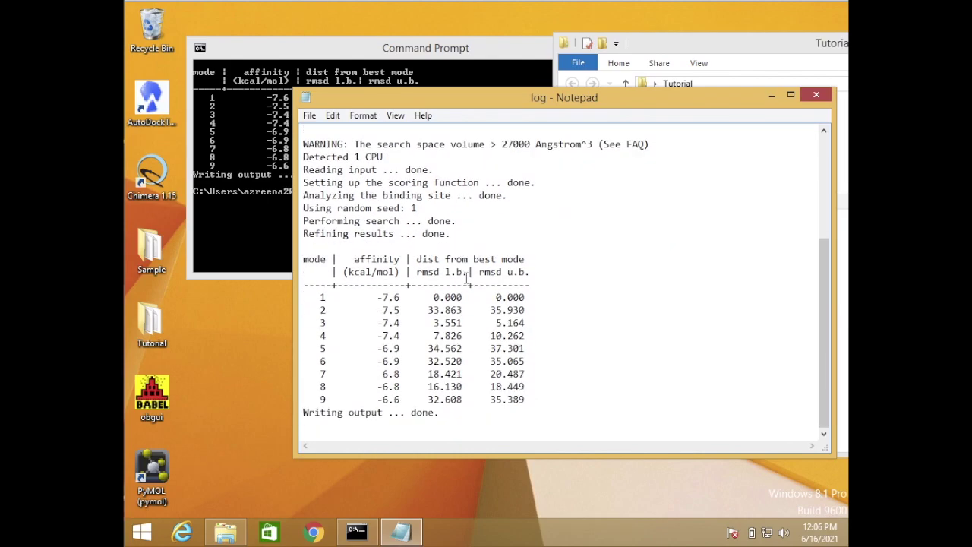
{"action": "left_click", "coordinate": [772, 97]}
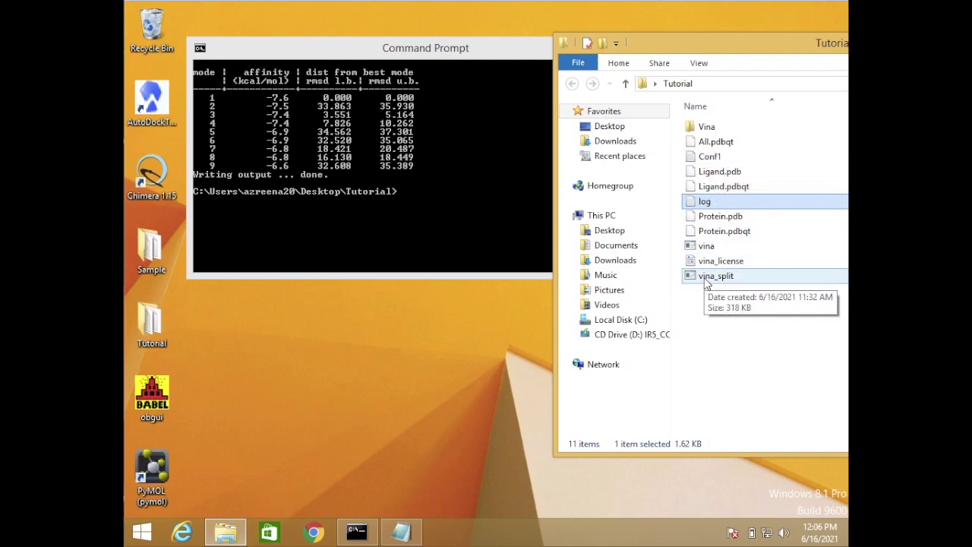
Split the docked poses with "vina_split.exe --input All.pdbqt", minimize the Command Prompt, and bring the whole Tutorial folder window into view.
{"action": "left_click", "coordinate": [406, 187]}
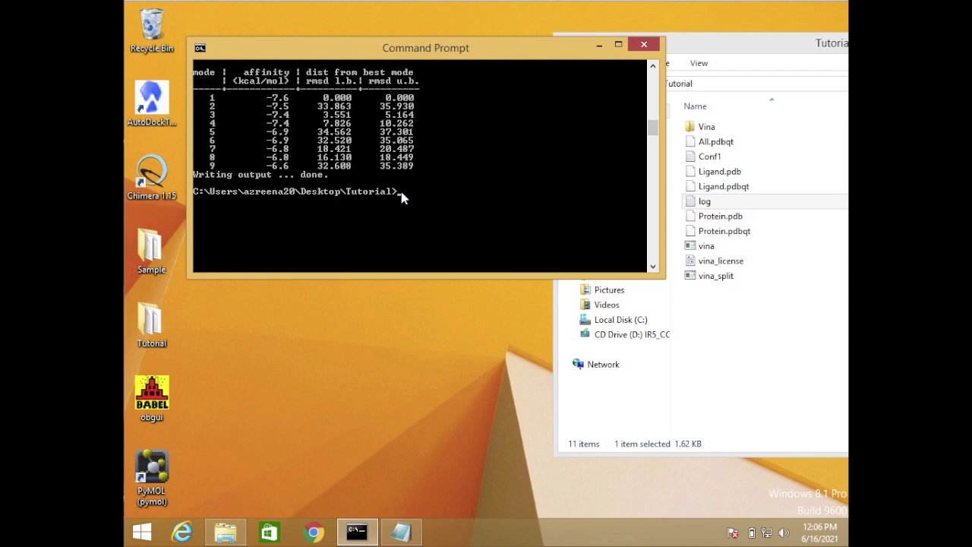
{"action": "type", "text": "vina_spl"}
{"action": "type", "text": "it.exe --input All.pd"}
{"action": "type", "text": "bqt"}
{"action": "key", "text": "Return"}
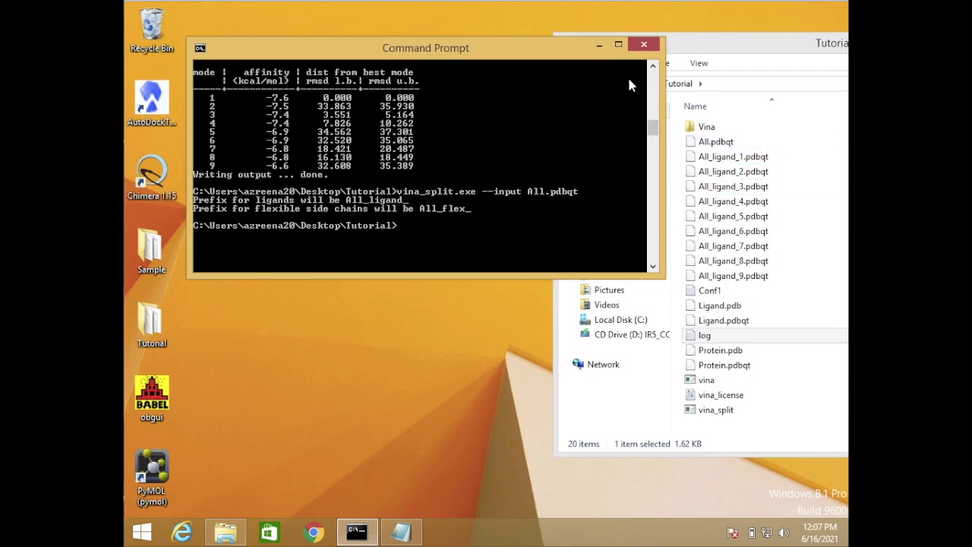
{"action": "left_click", "coordinate": [599, 44]}
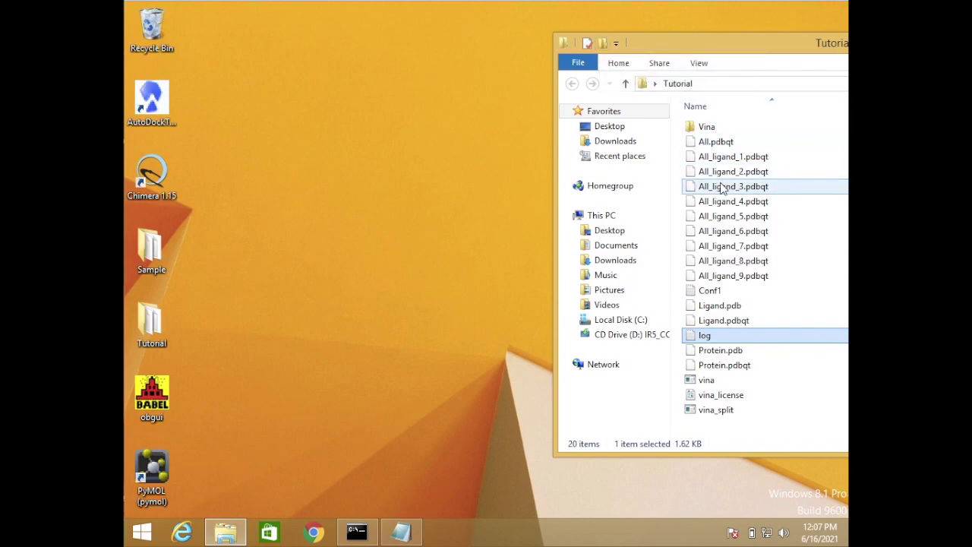
{"action": "left_click_drag", "start_coordinate": [731, 51], "coordinate": [417, 61]}
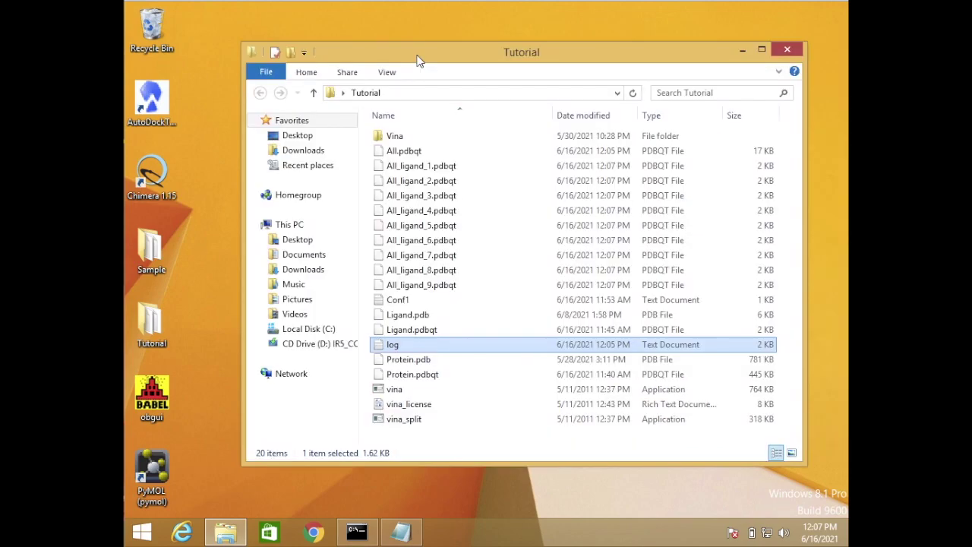